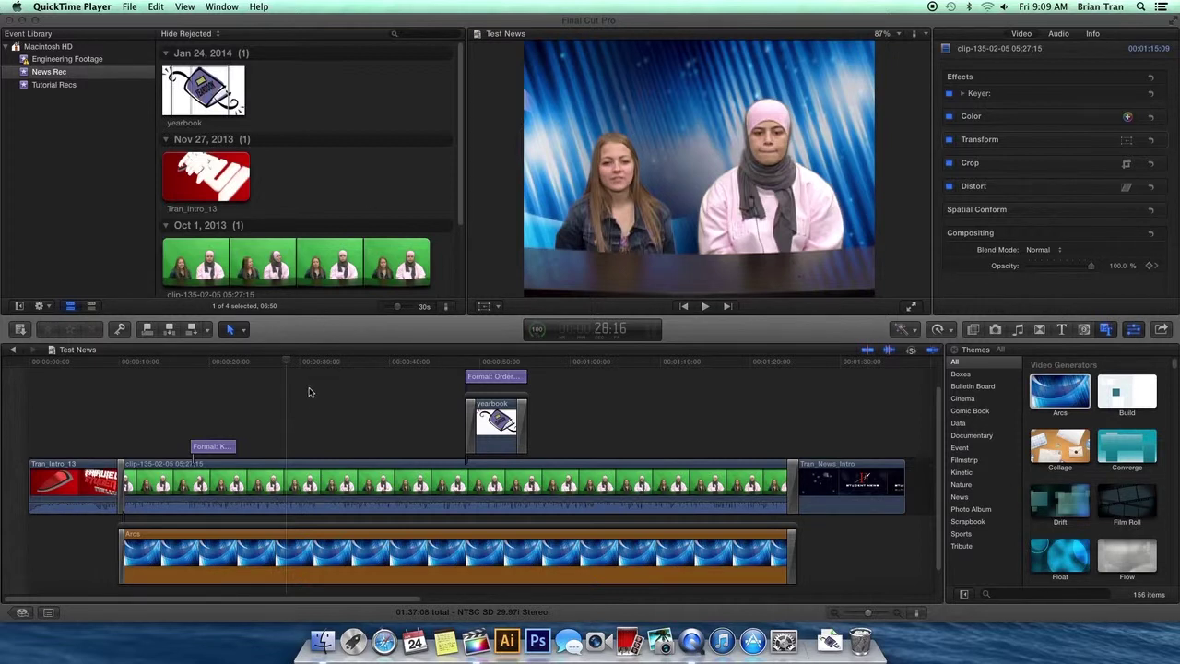
Step: Review the edited Test News project at several points of the timeline, including the Key Club title section
click(102, 399)
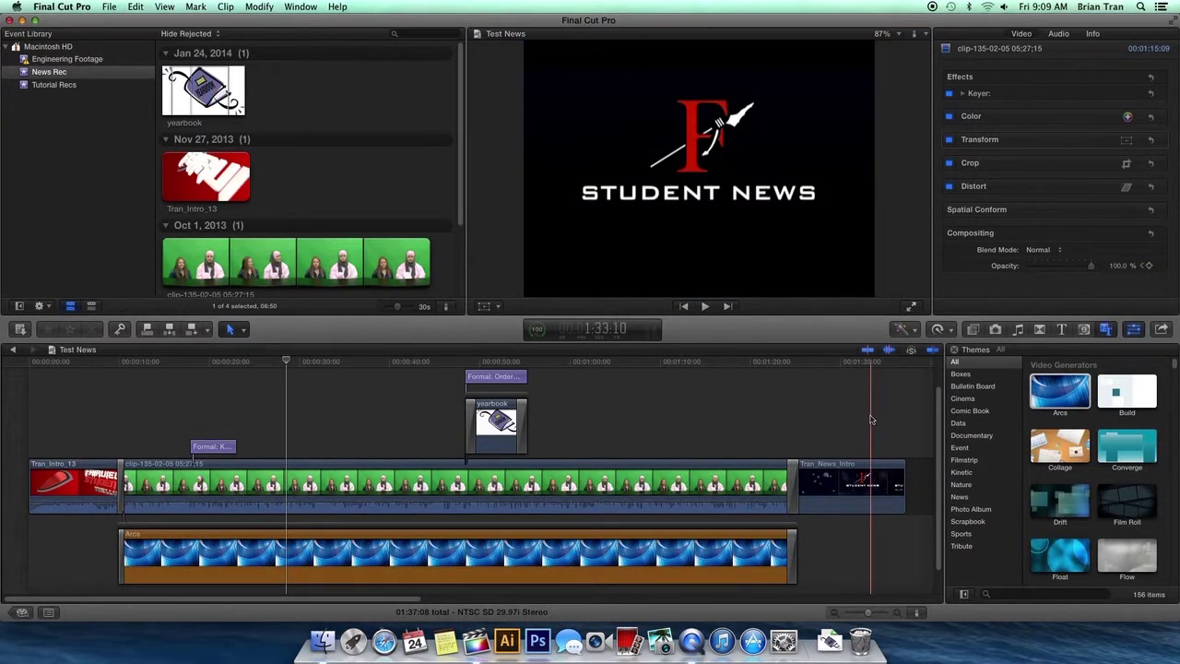
click(309, 362)
drag(311, 364, 306, 364)
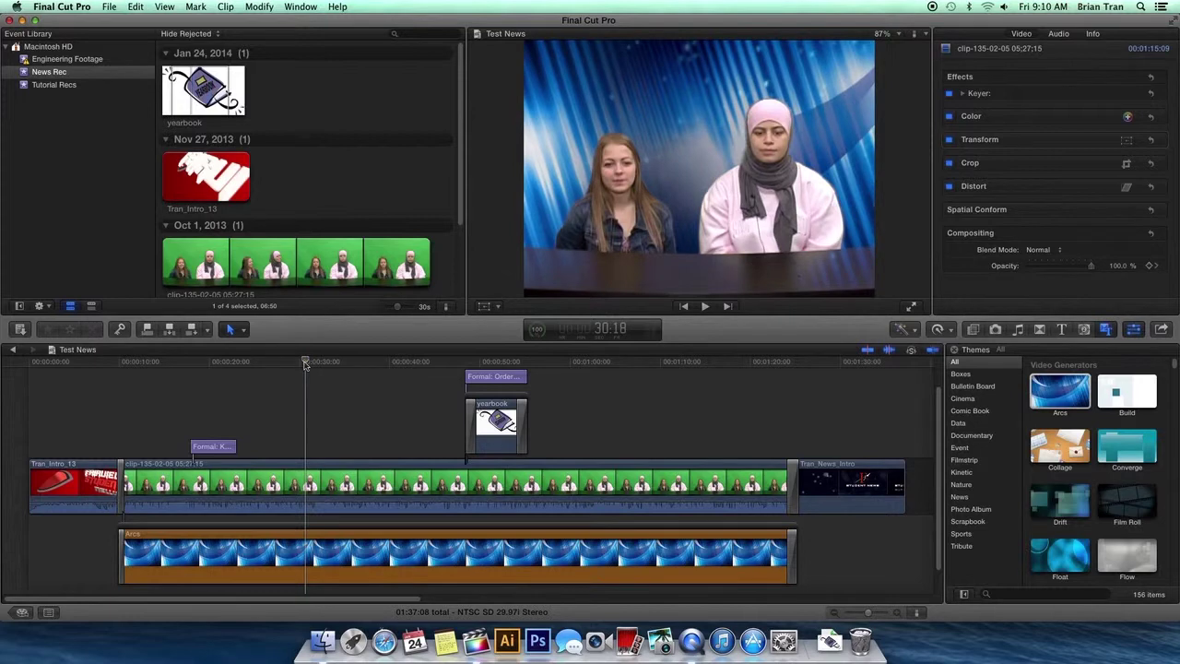
click(229, 387)
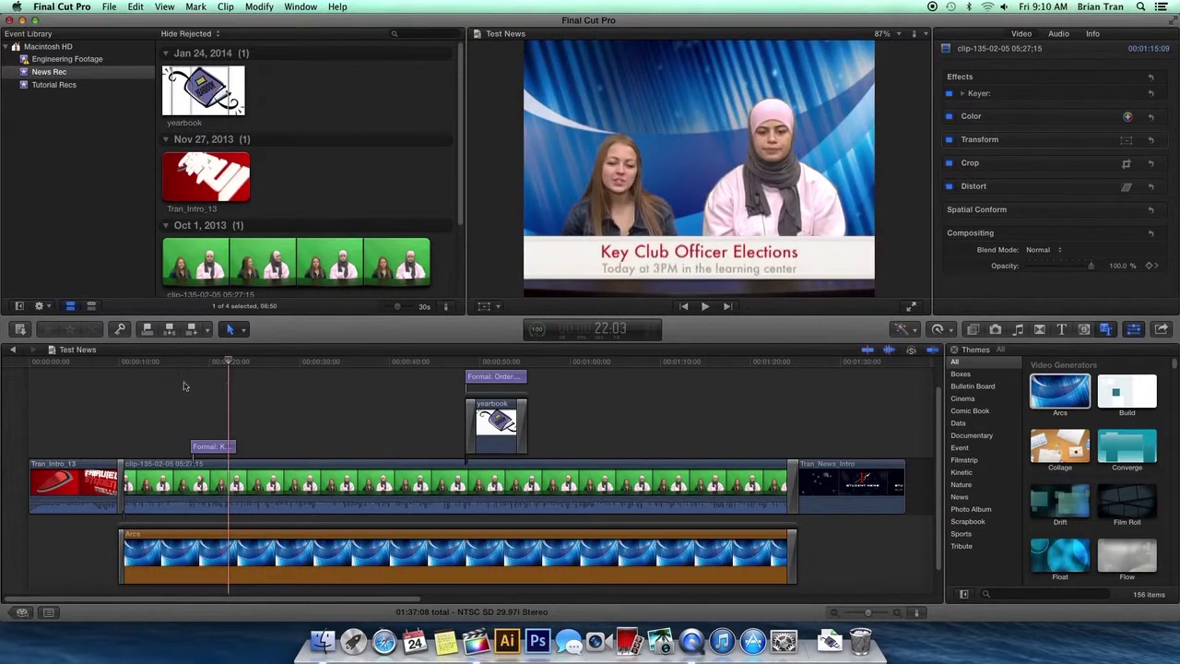
click(261, 419)
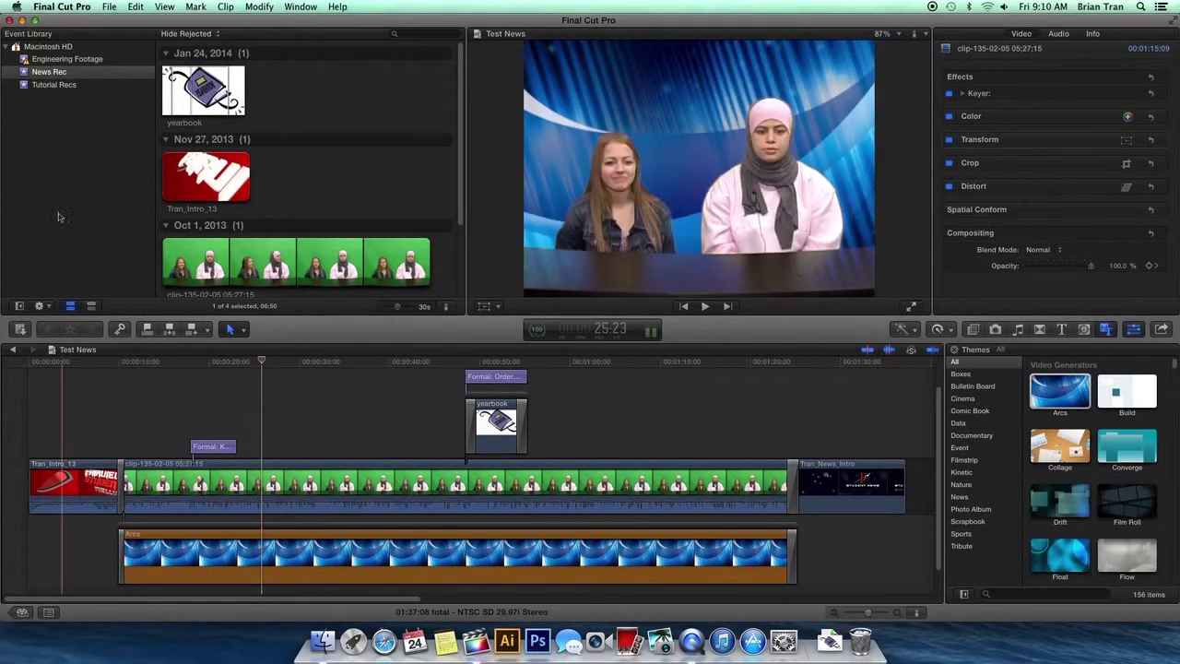
Step: Export the Test News project with the Apple Devices 720p share destination, keeping the default settings
click(109, 6)
mouse_move(145, 170)
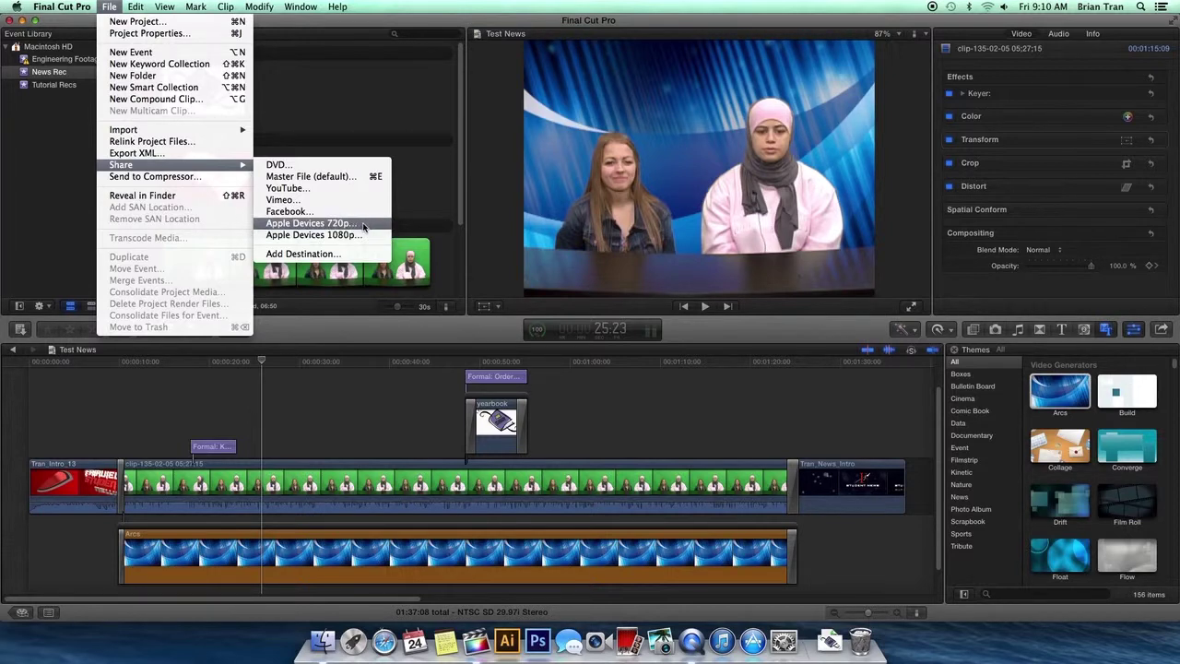
click(362, 227)
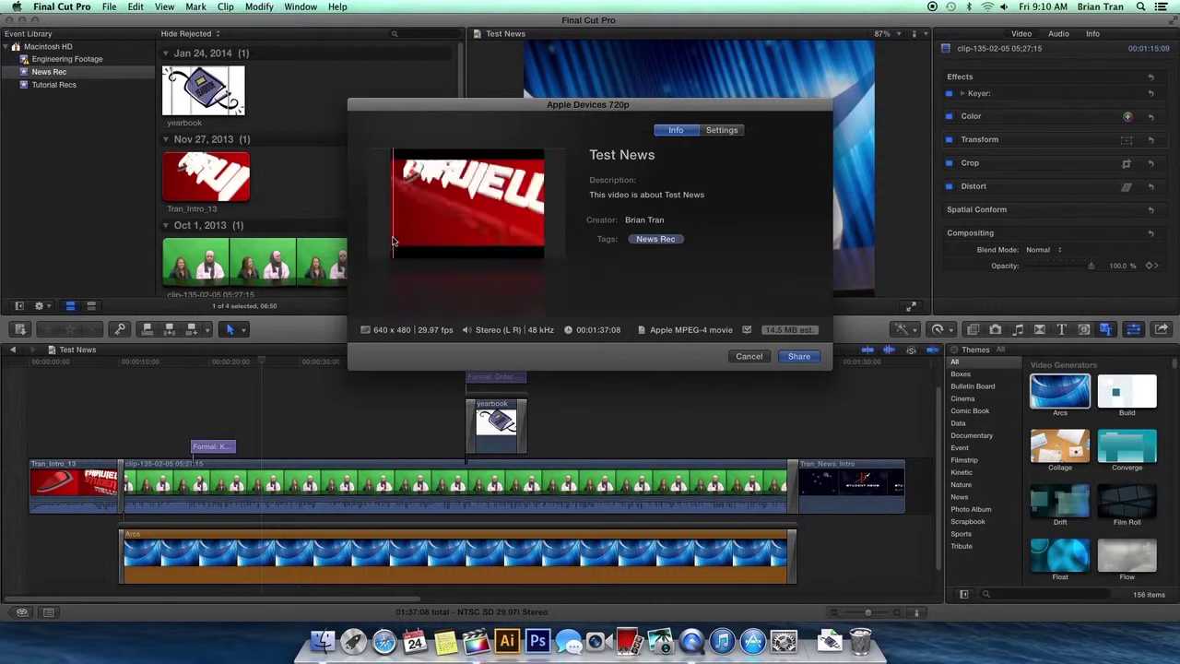
click(800, 356)
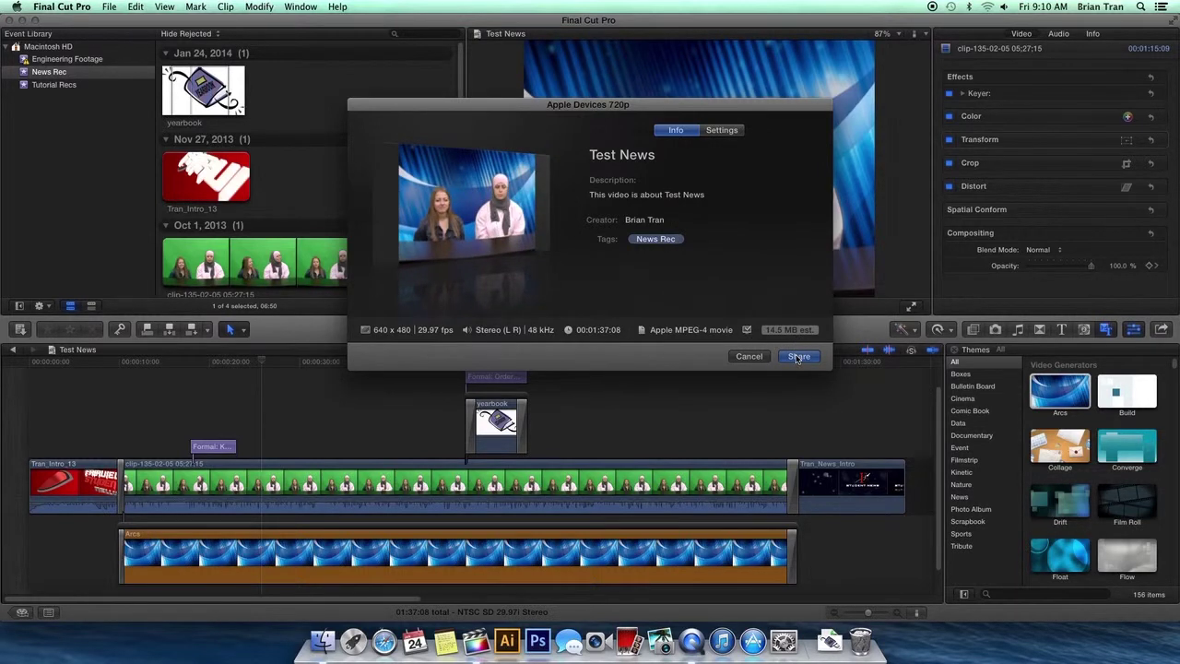
click(799, 357)
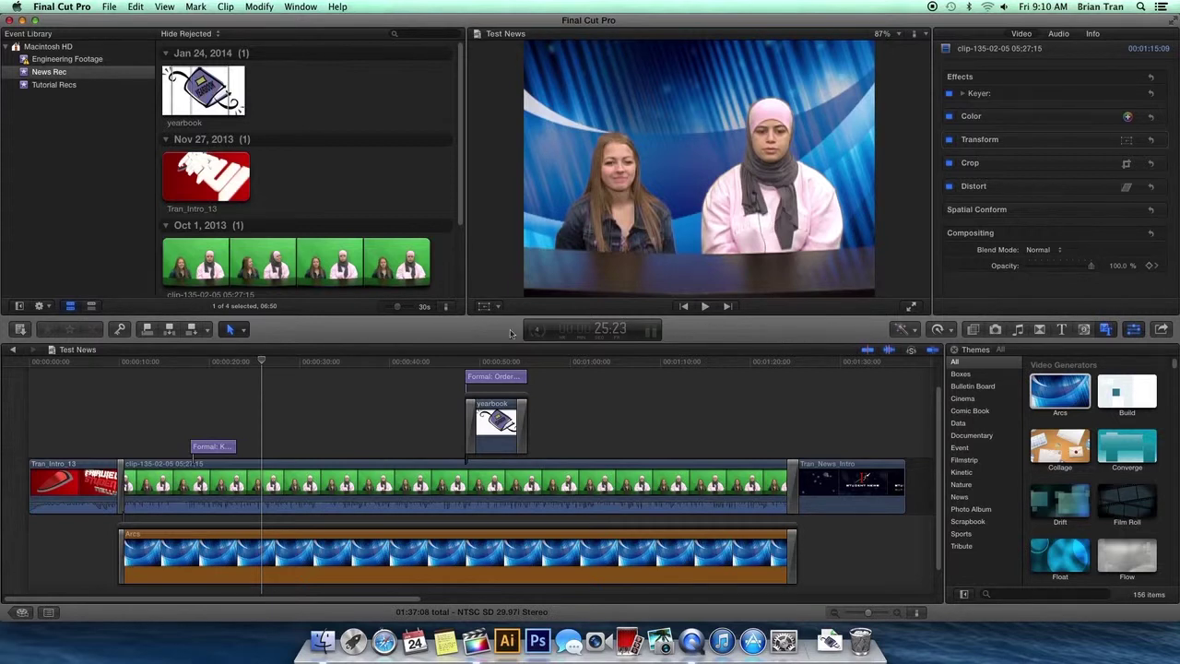
Step: Check the progress of the sharing job in the Background Tasks window, including its expanded details
click(538, 334)
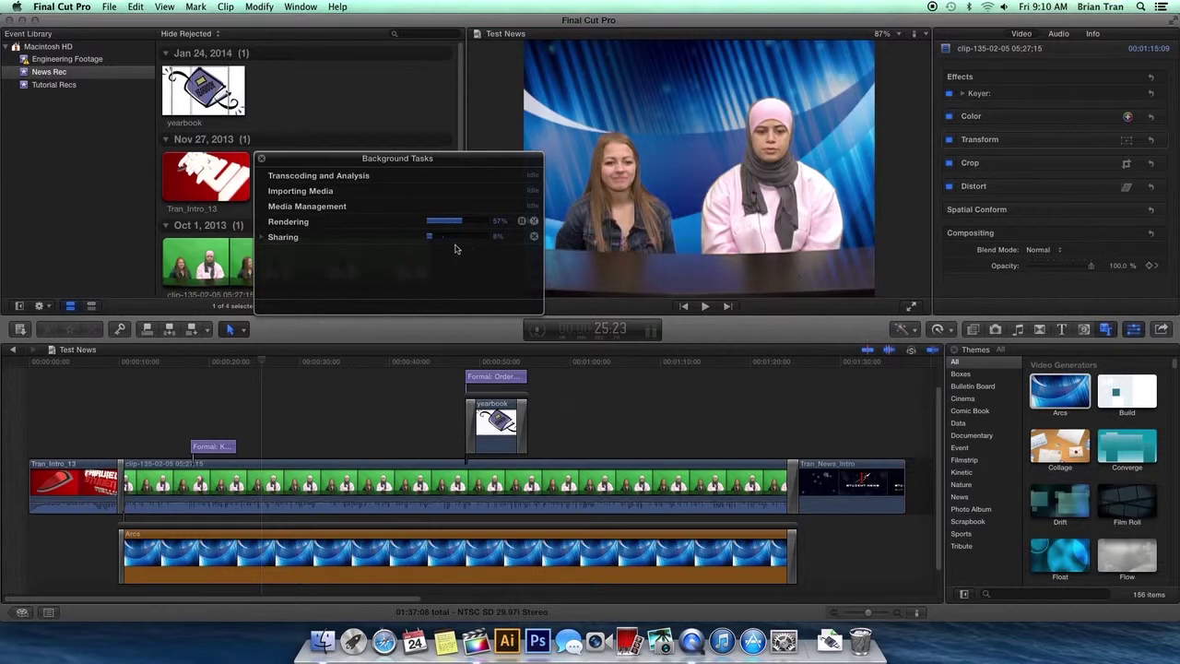
click(262, 237)
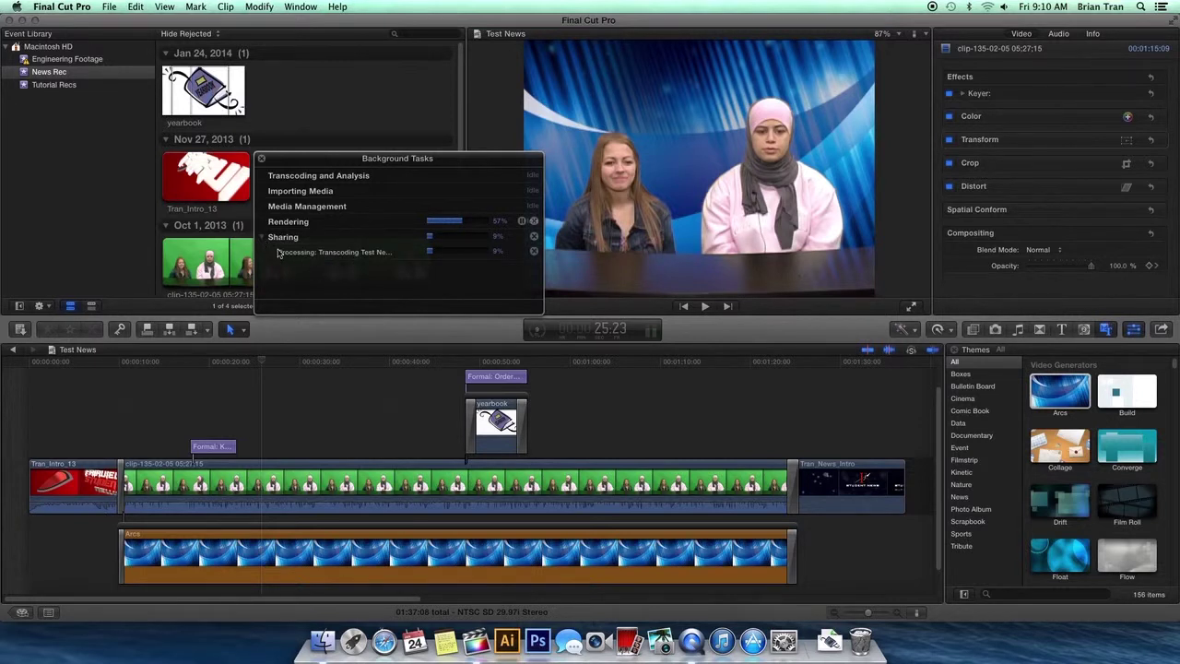
click(263, 238)
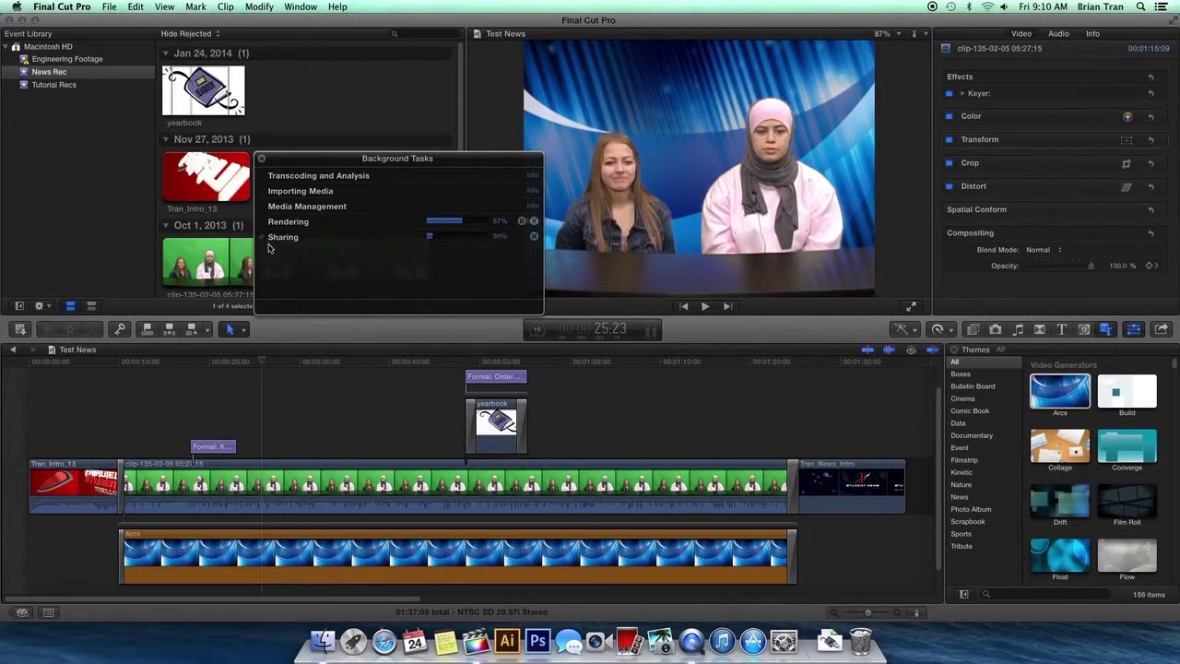
Step: Switch to Finder and open the Movies folder inside the home folder
click(323, 643)
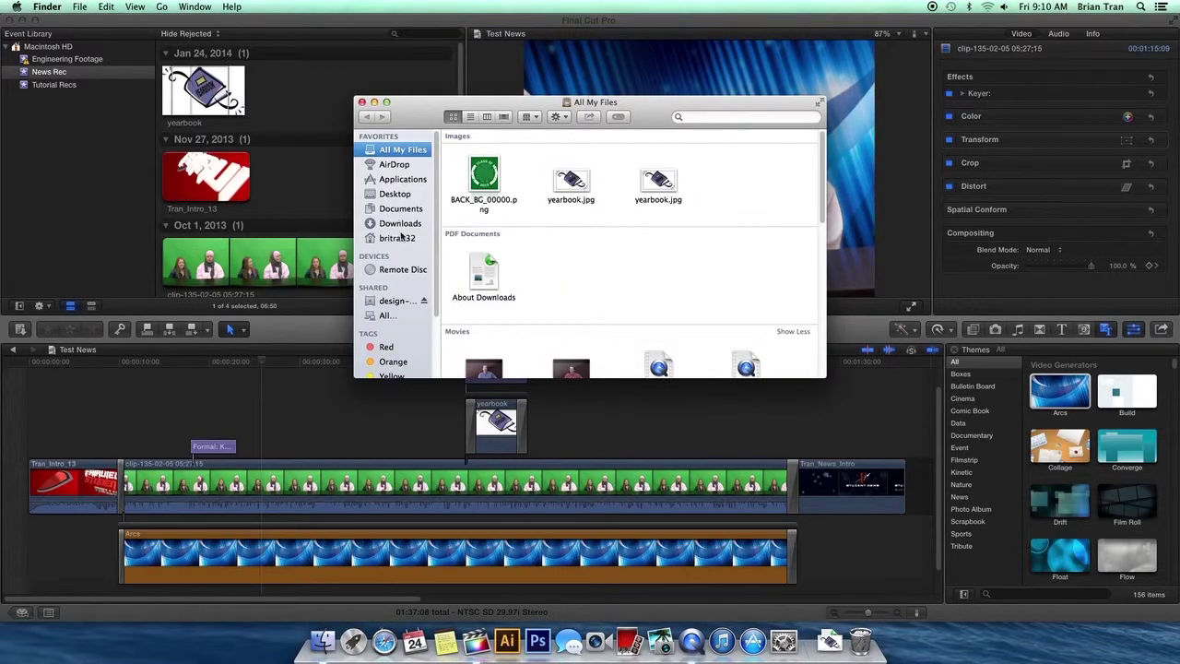
click(398, 238)
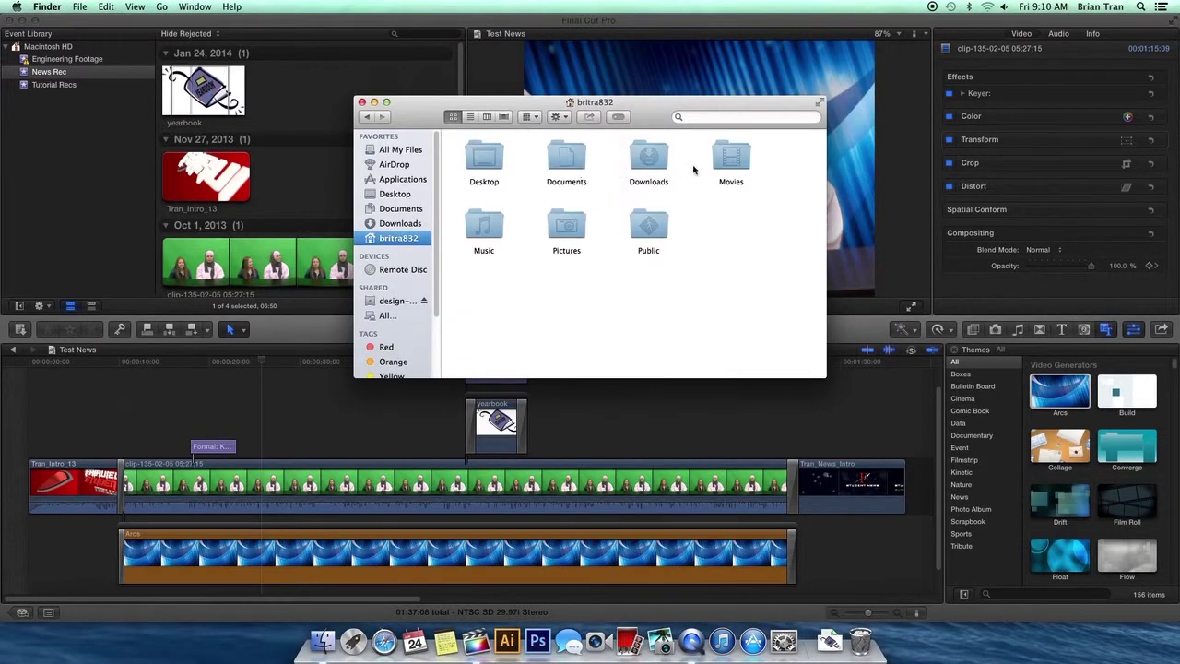
double_click(562, 155)
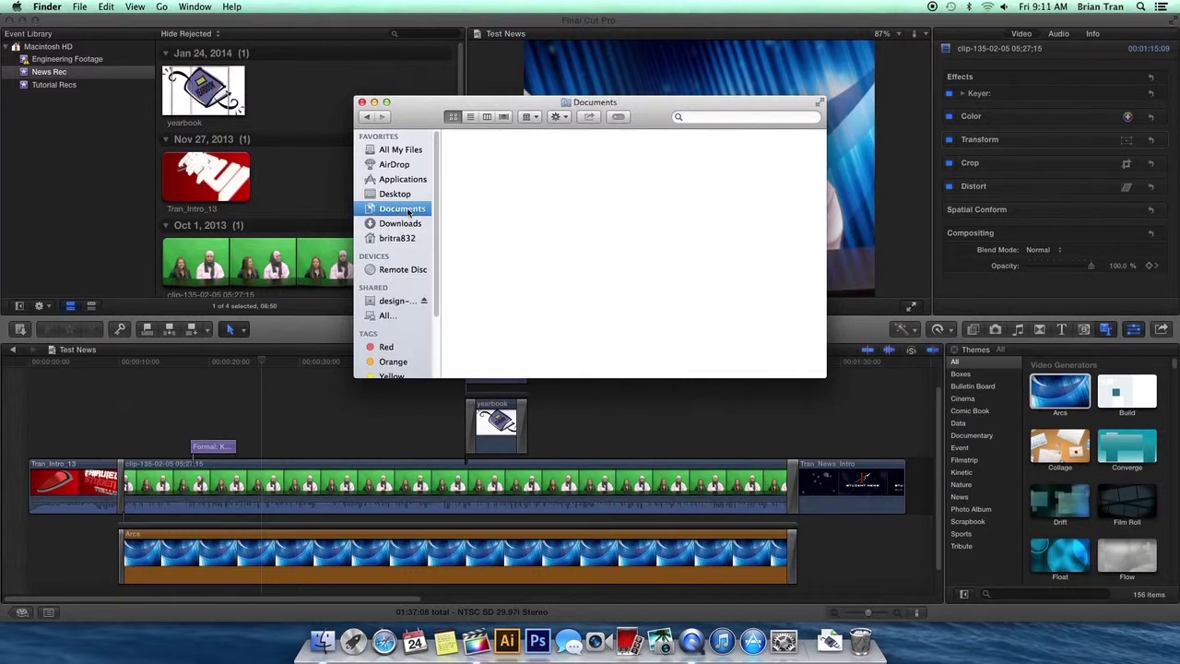
click(398, 238)
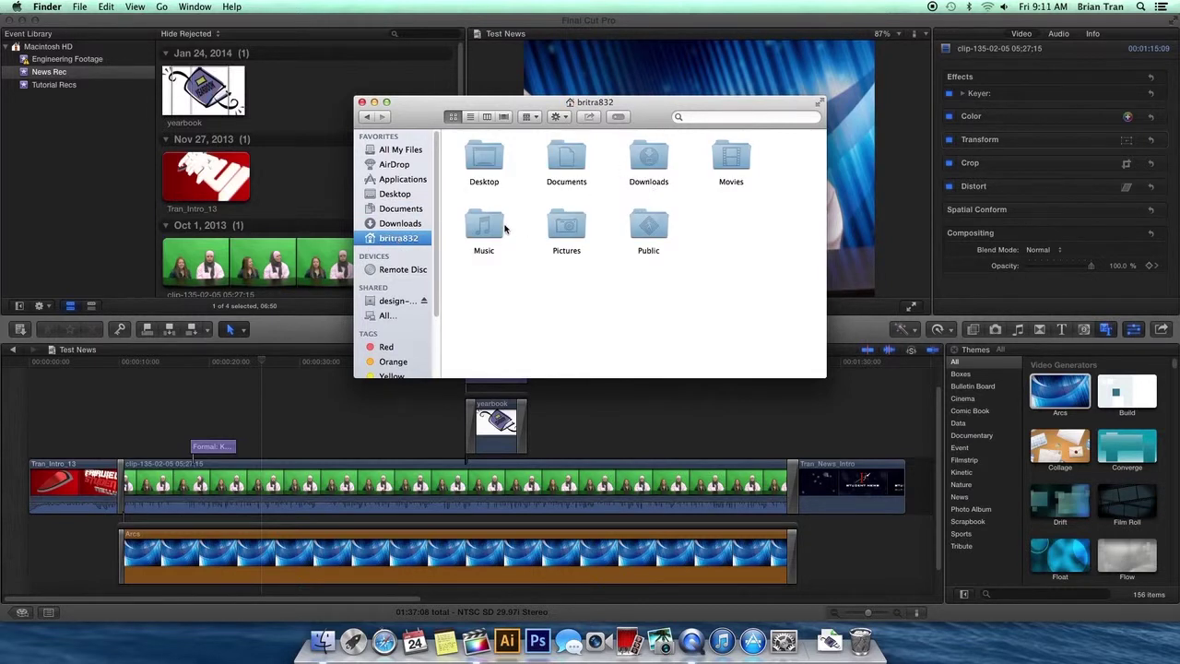
double_click(731, 158)
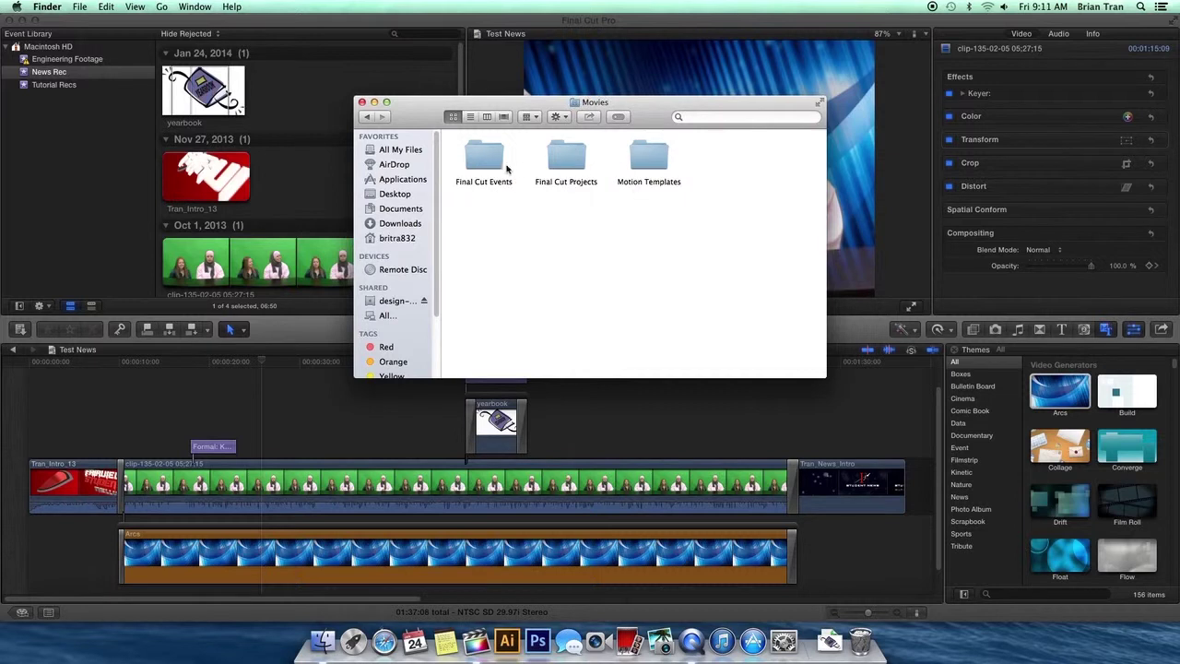
Step: Open the Shared Items folder of the Test News project in Final Cut Projects and move the Finder window aside
double_click(563, 161)
double_click(564, 161)
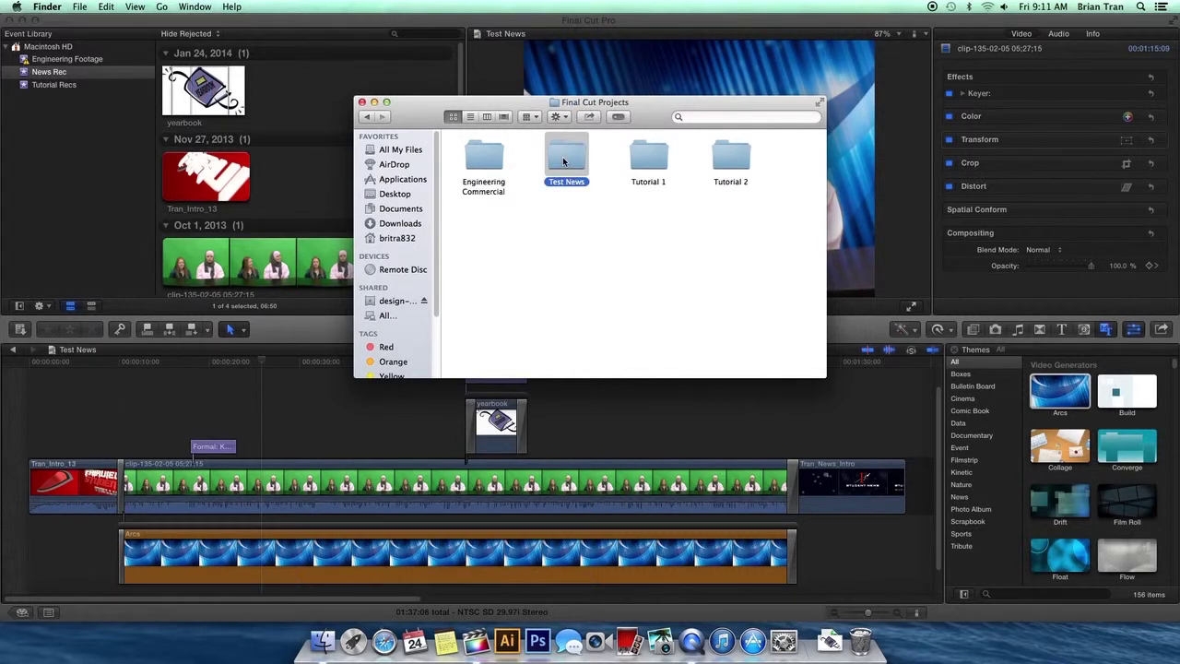
double_click(650, 165)
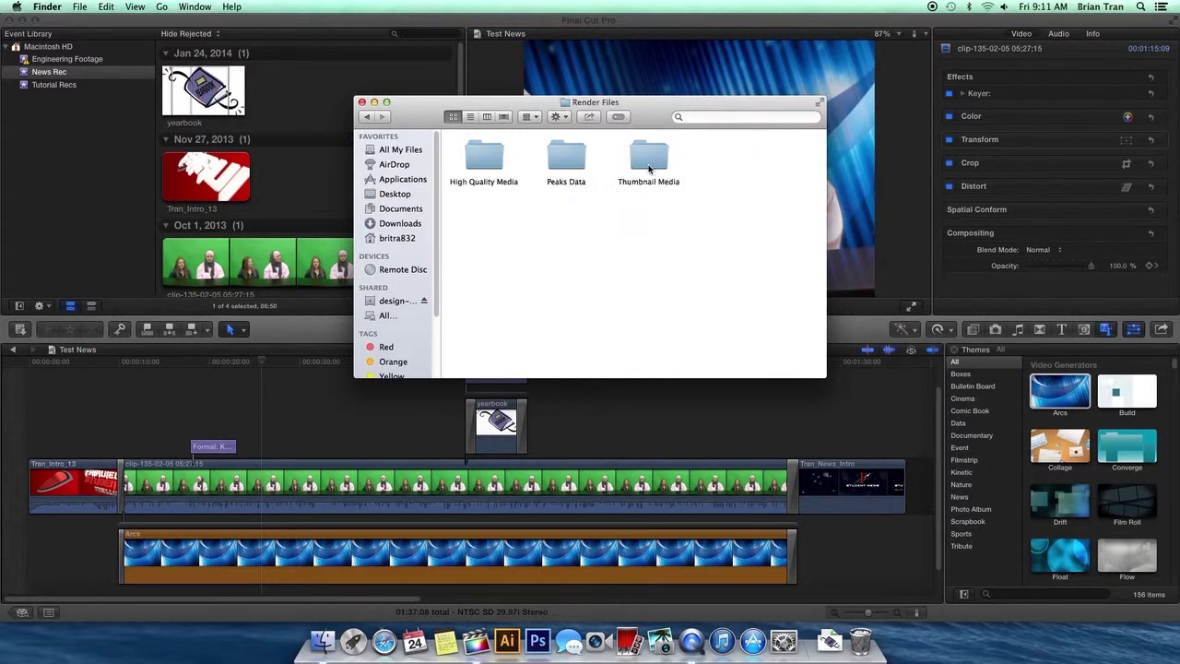
click(367, 117)
double_click(738, 160)
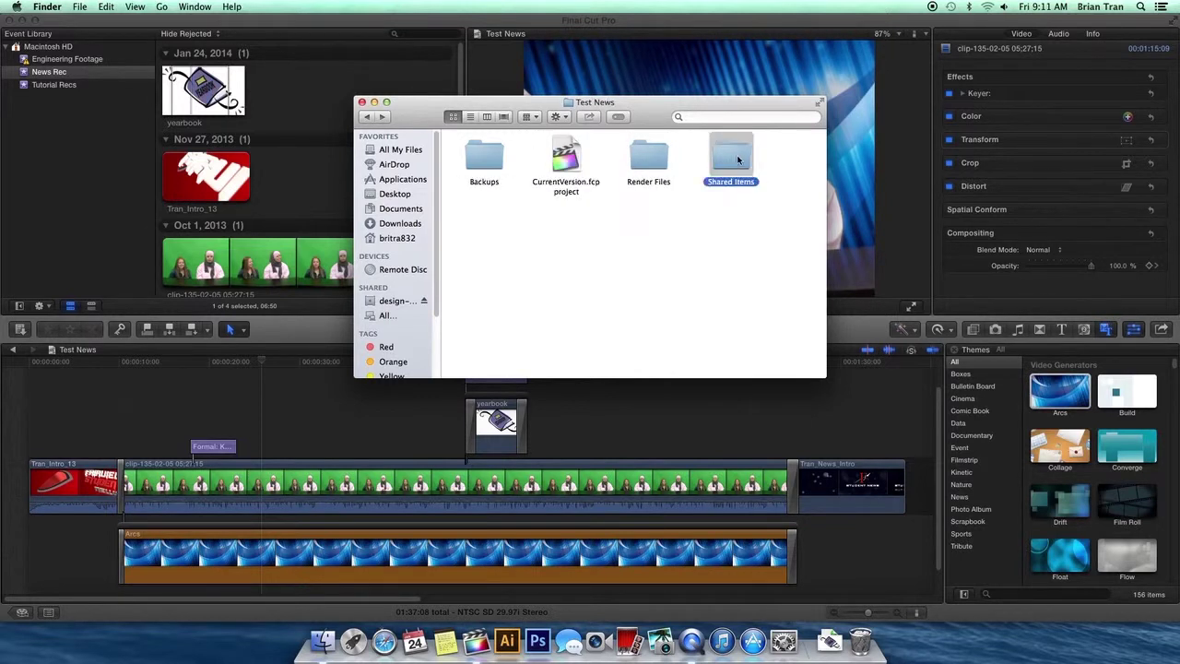
drag(548, 227, 585, 160)
drag(650, 109, 1024, 305)
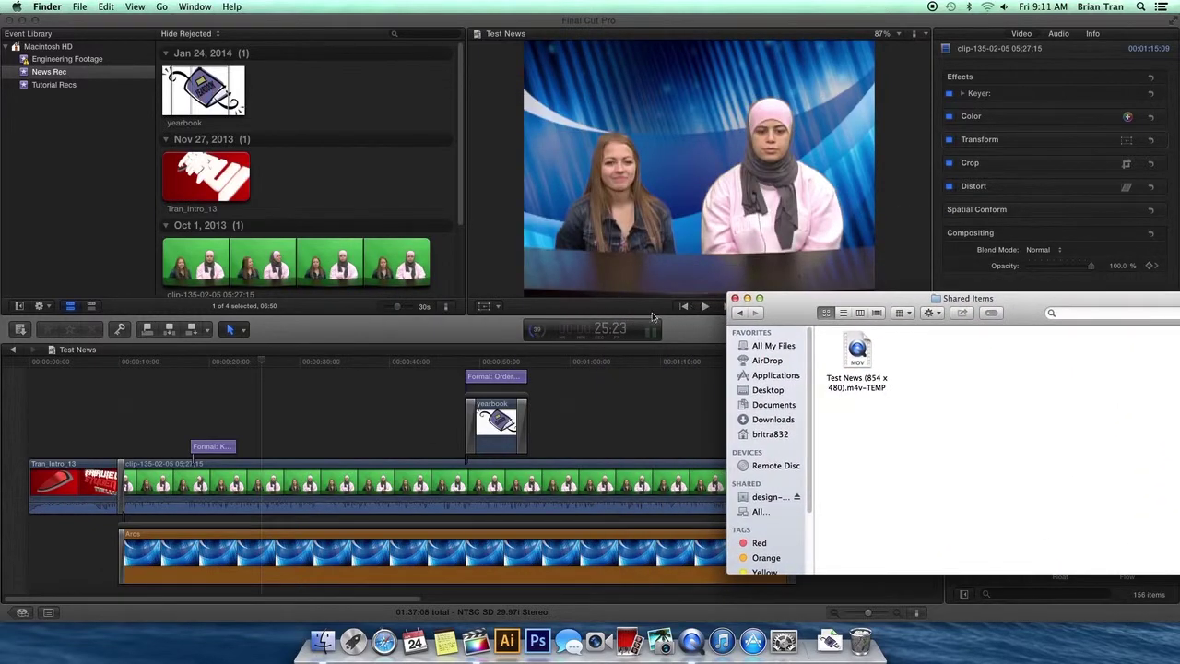
Step: Return to Final Cut Pro, check the sharing progress in Background Tasks, and close that window
click(541, 338)
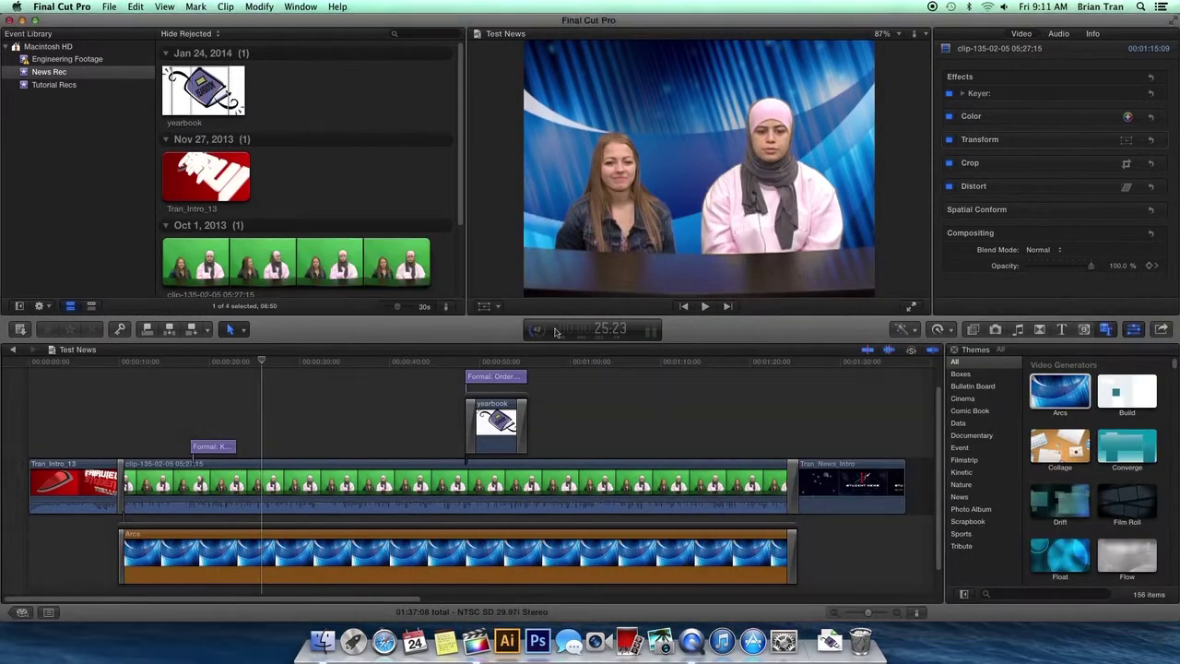
click(537, 332)
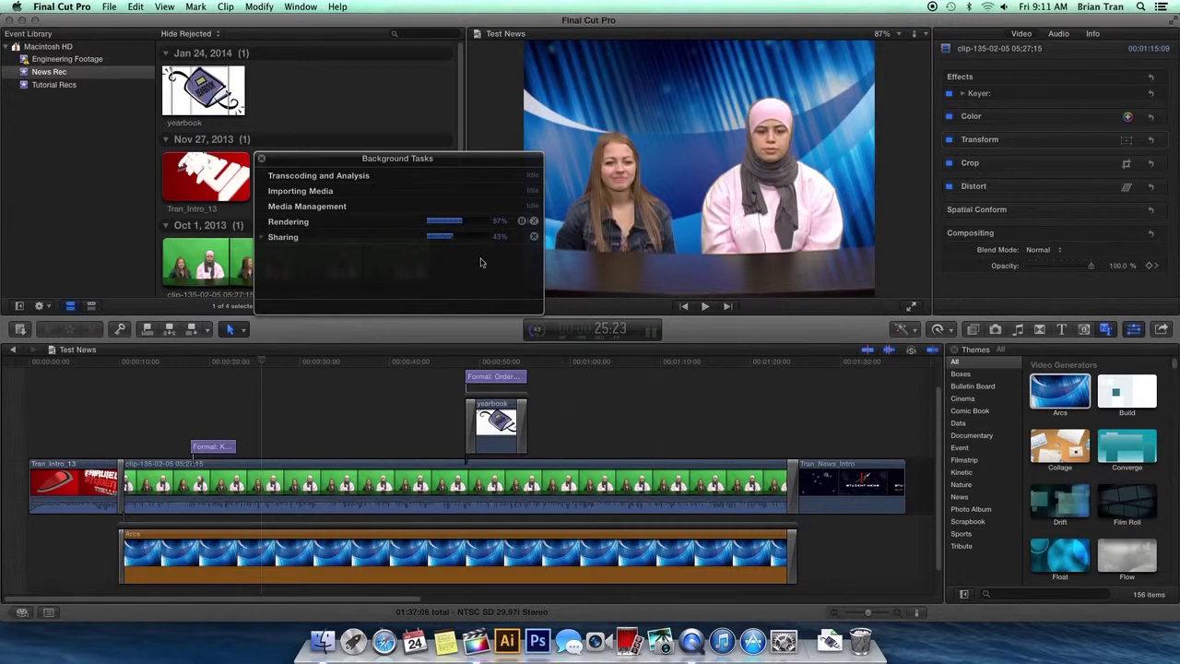
click(261, 159)
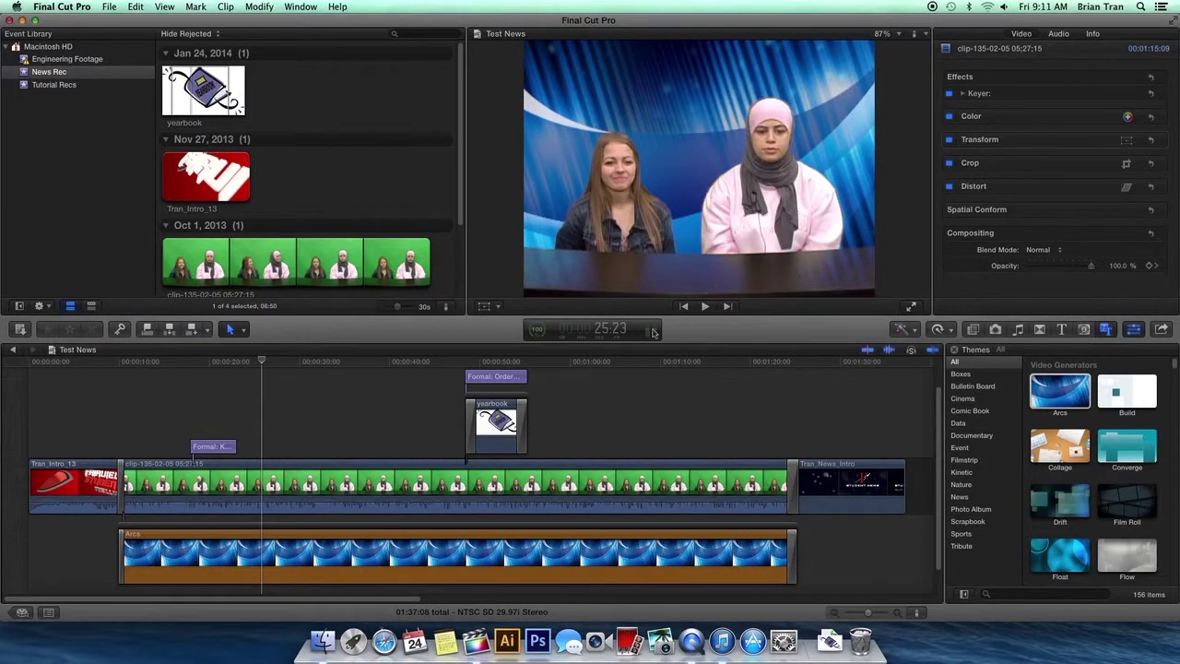
Step: Switch back to Finder and open a Quick Look preview of Test News (854 x 480).m4v from Shared Items
click(323, 638)
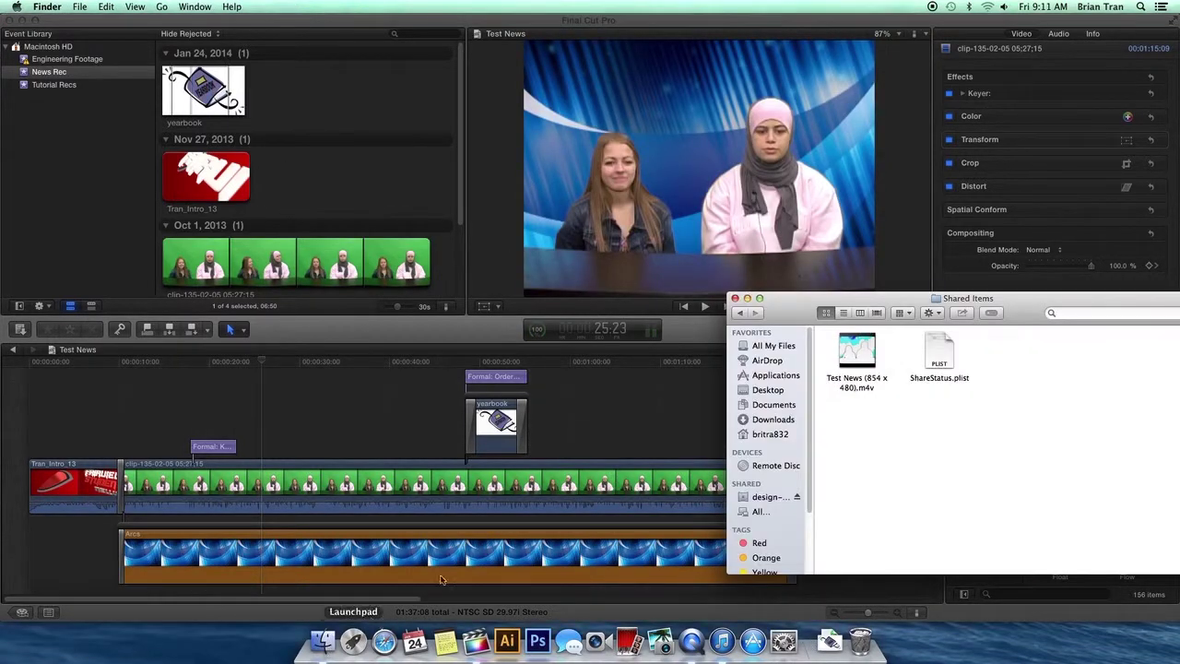
drag(881, 307, 549, 267)
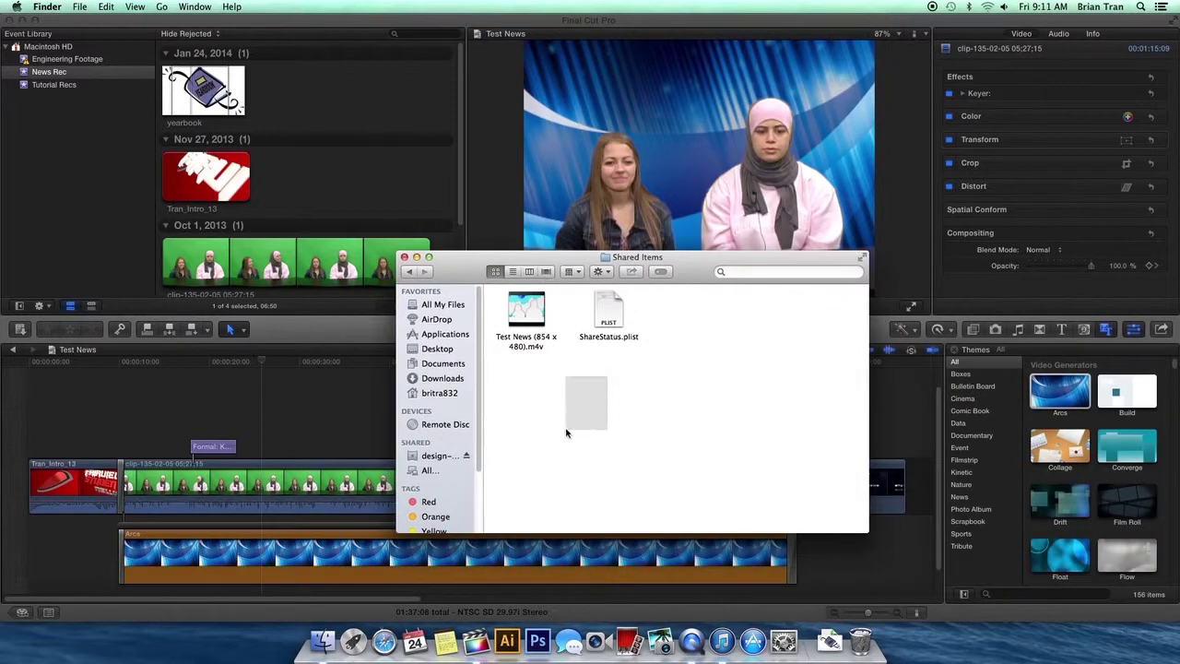
click(519, 314)
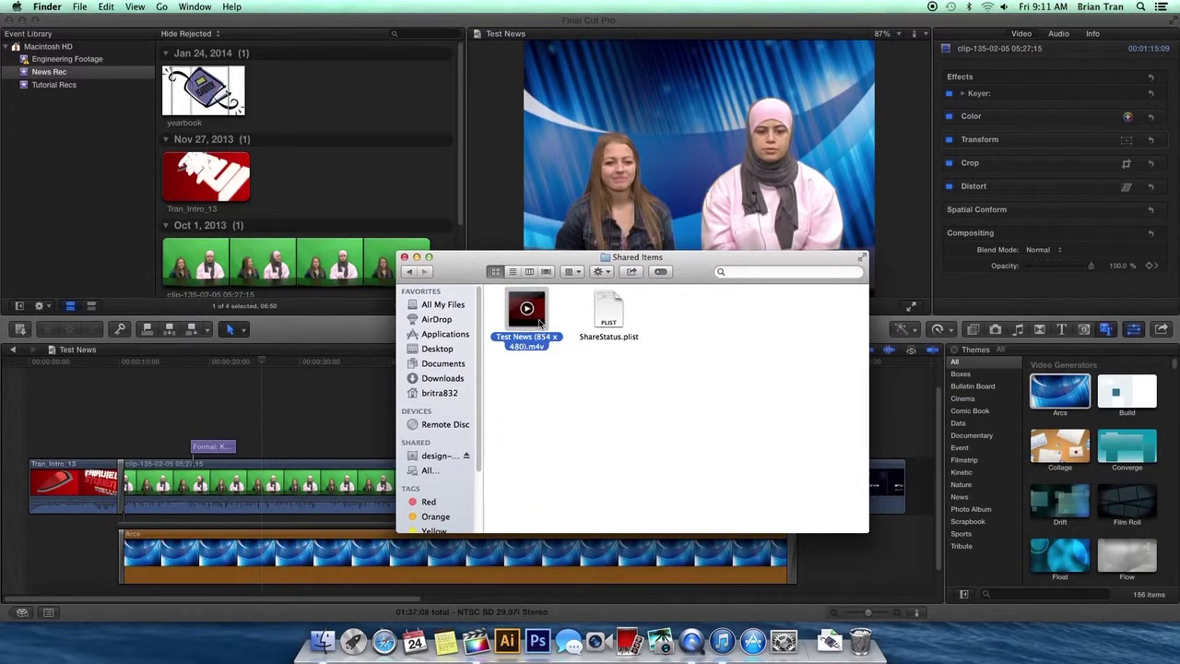
double_click(540, 322)
click(643, 242)
click(538, 333)
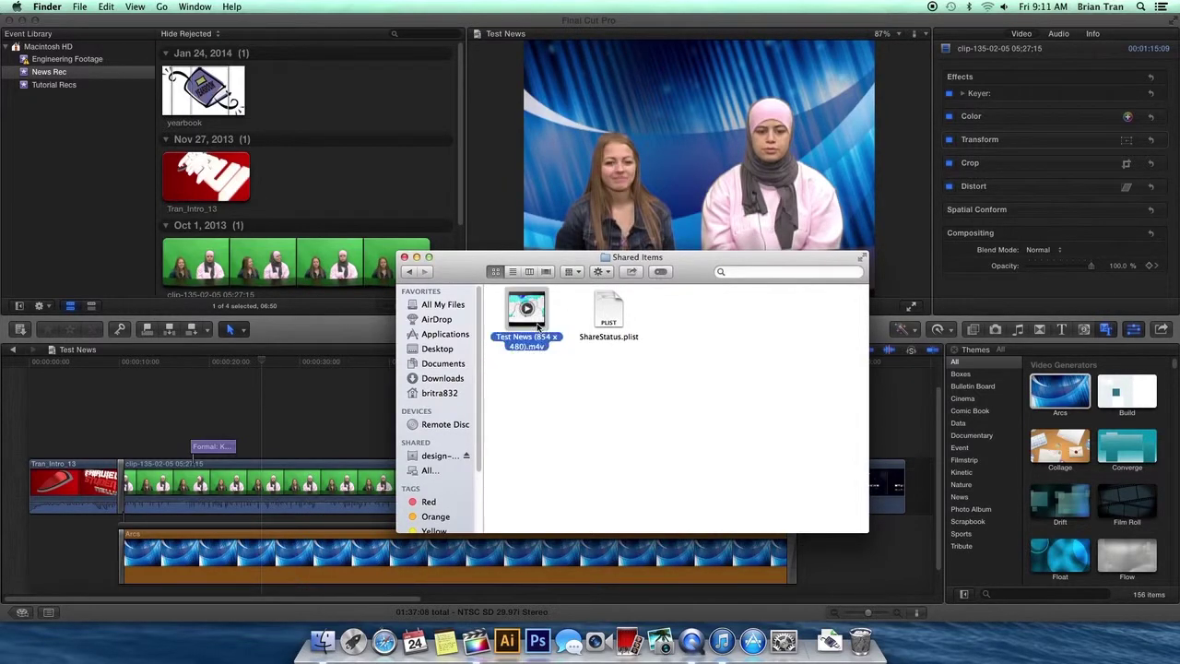
key(space)
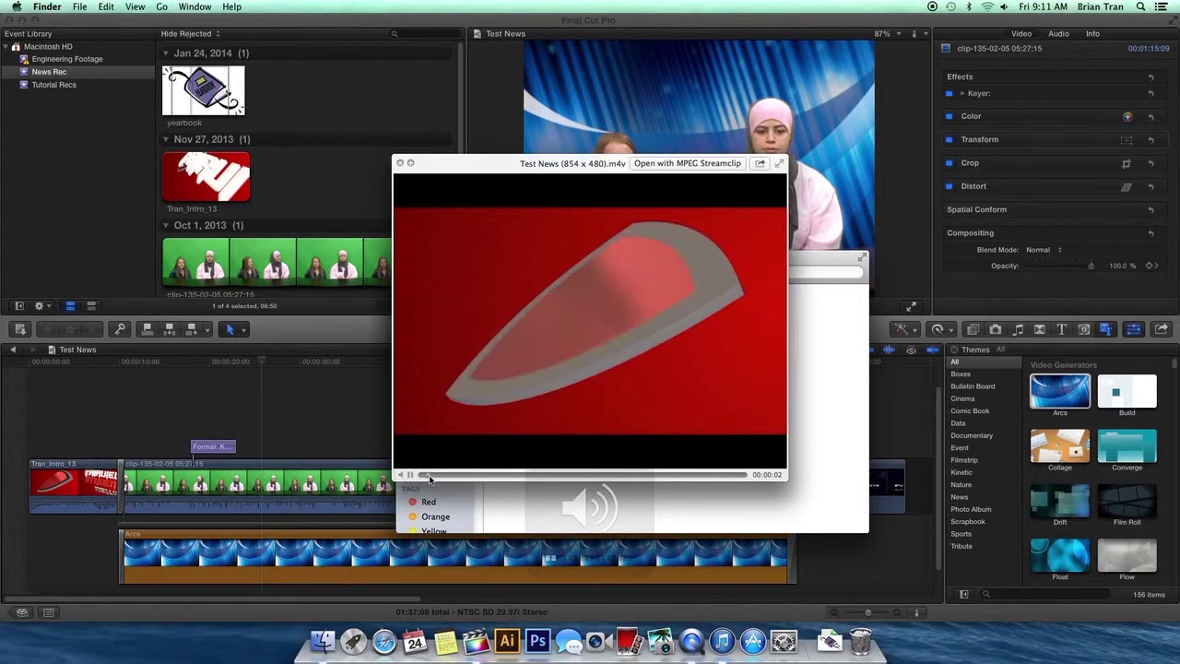
Step: Check the exported movie's middle and closing sections in the preview, and close it
drag(430, 475, 631, 478)
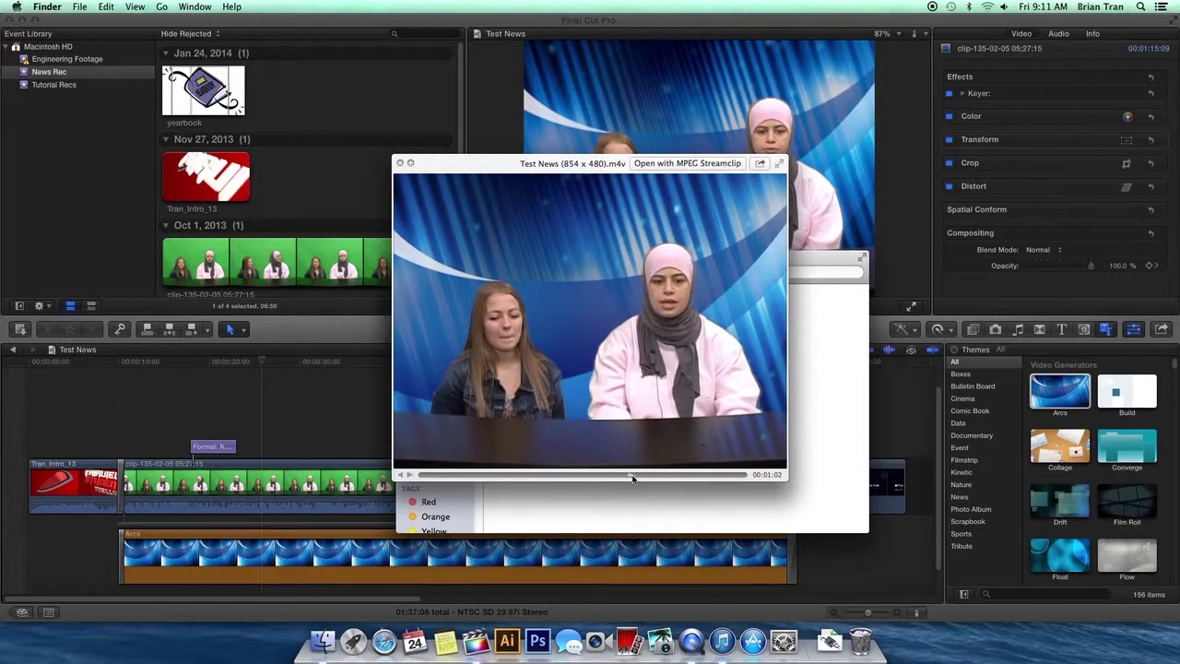
click(712, 476)
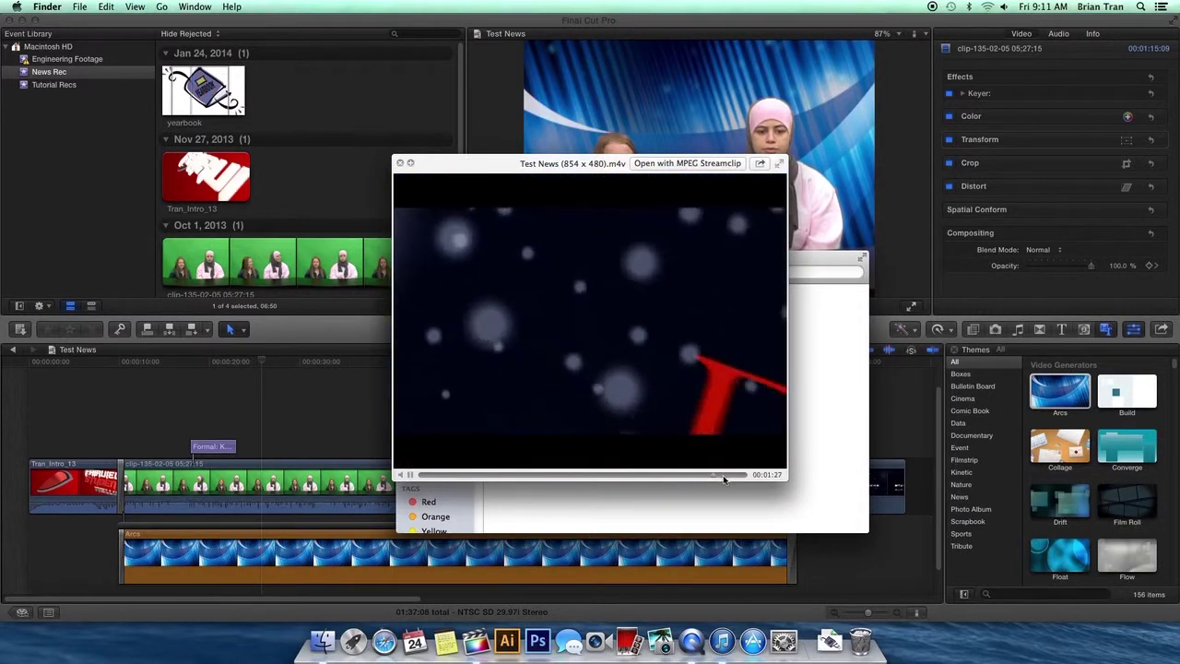
click(400, 164)
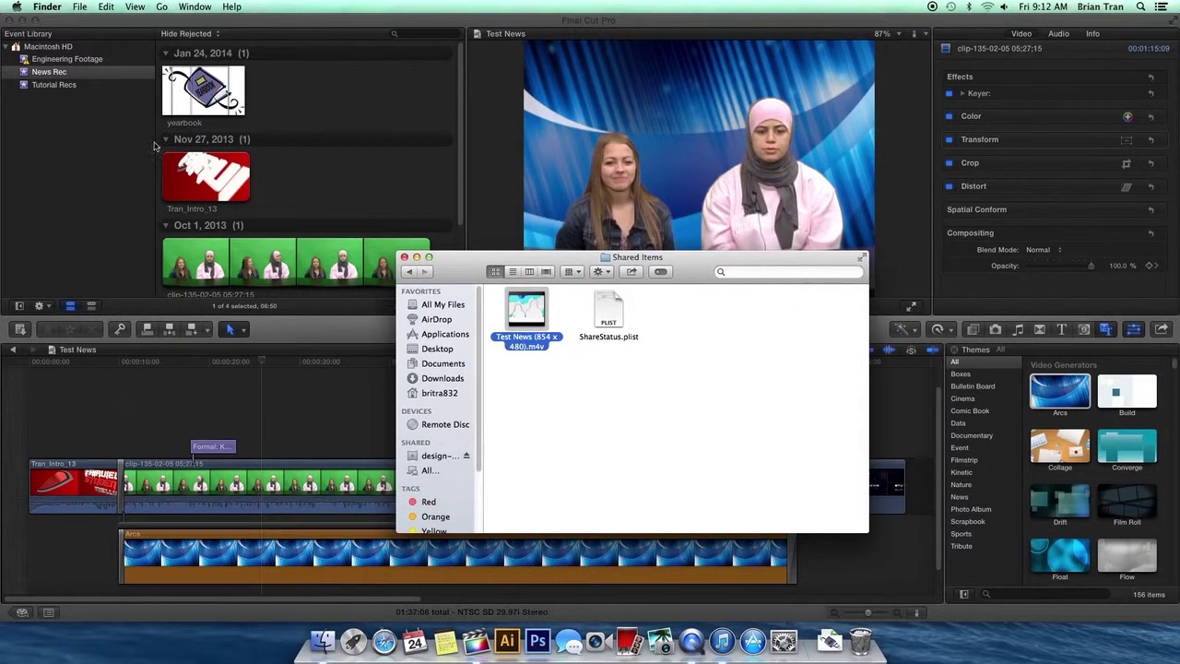
Step: Hide the other applications and open the Final Cut Server volume on design-server in a second Finder window beside Shared Items
key(super+alt+h)
drag(566, 262, 475, 69)
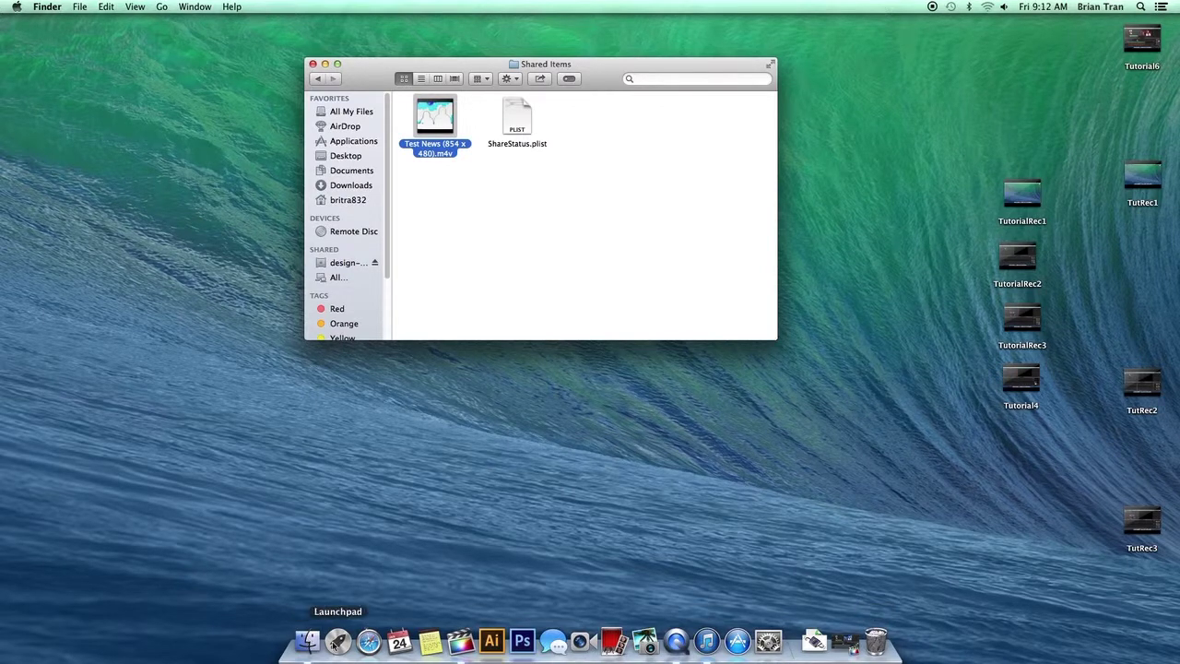
click(876, 642)
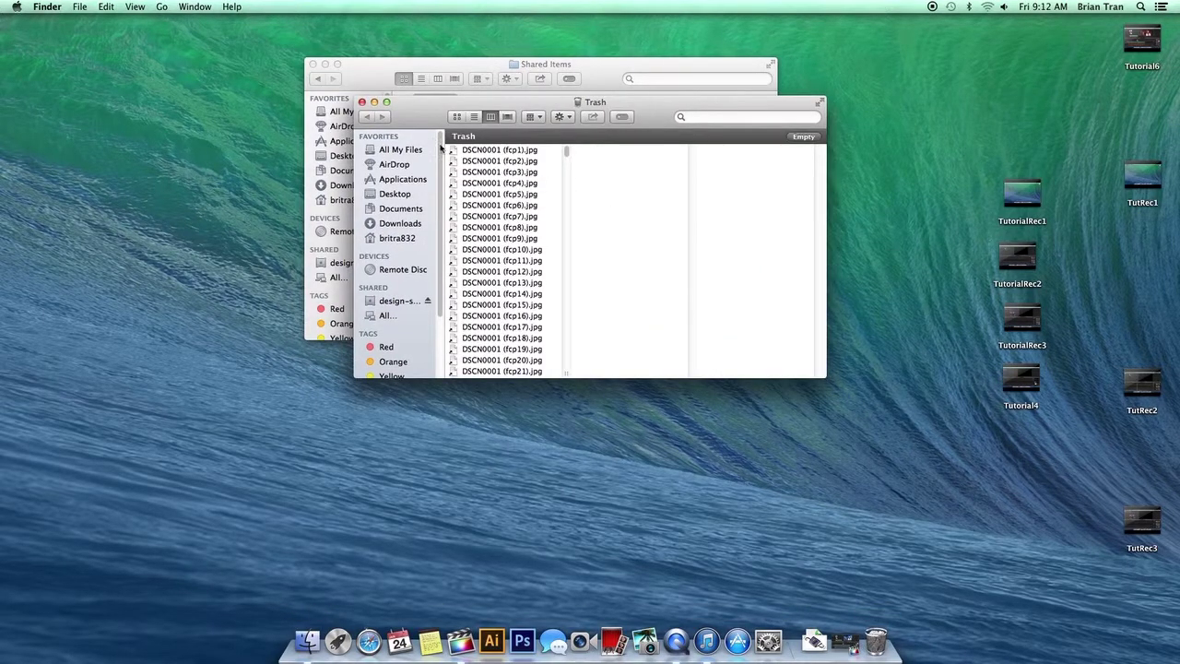
drag(418, 125, 519, 224)
click(498, 402)
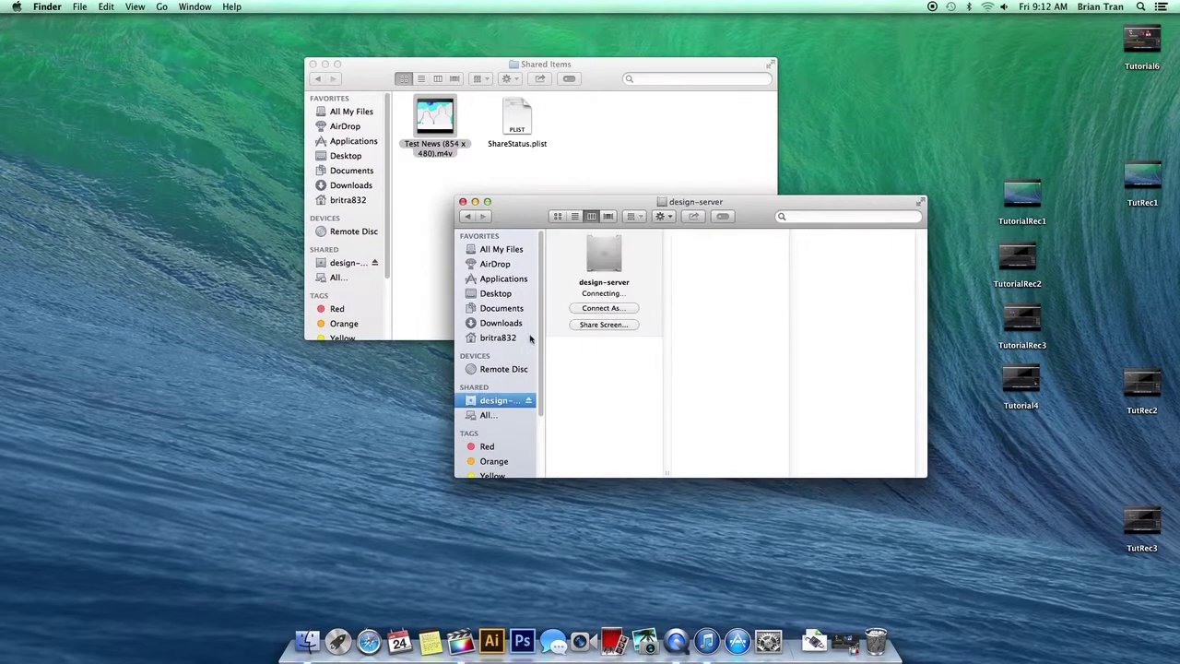
click(595, 365)
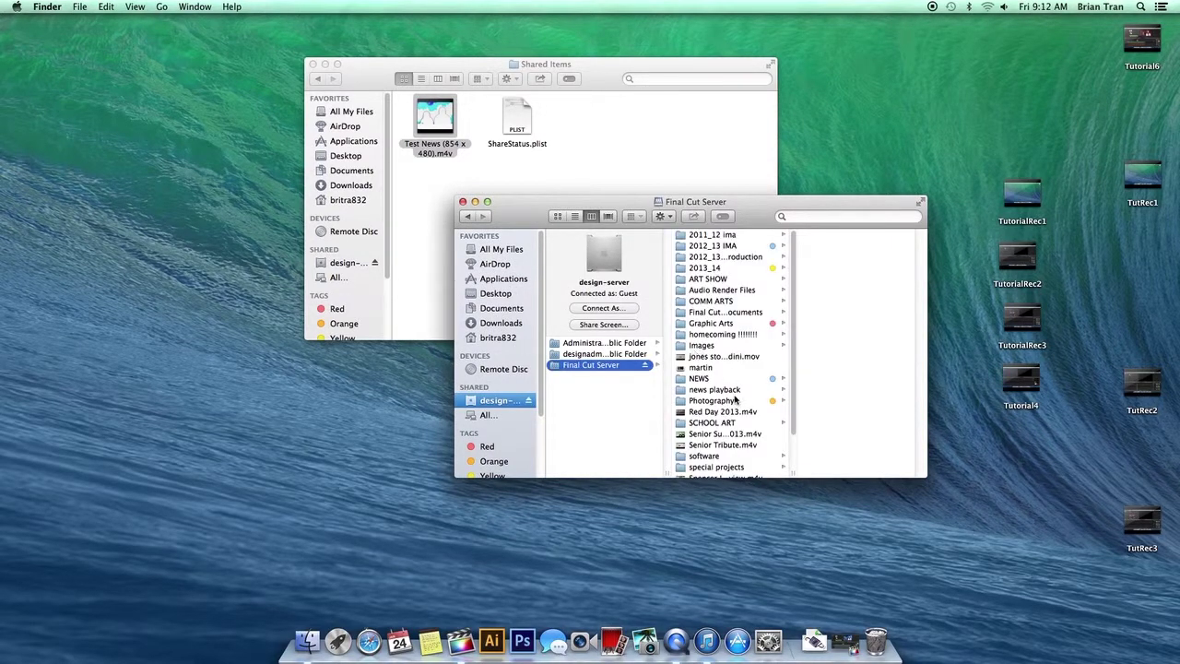
Step: Copy Test News (854 x 480).m4v from Shared Items into the server's news playback folder and select the copy
click(729, 390)
scroll(891, 321, down, 3)
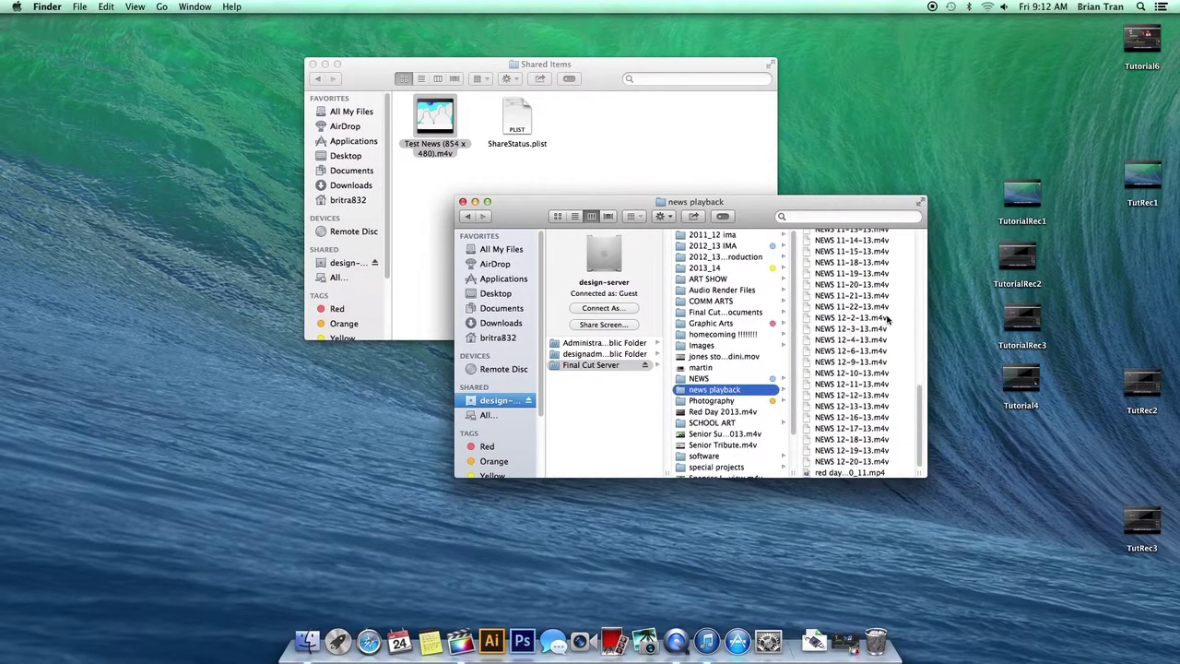
drag(430, 135, 847, 366)
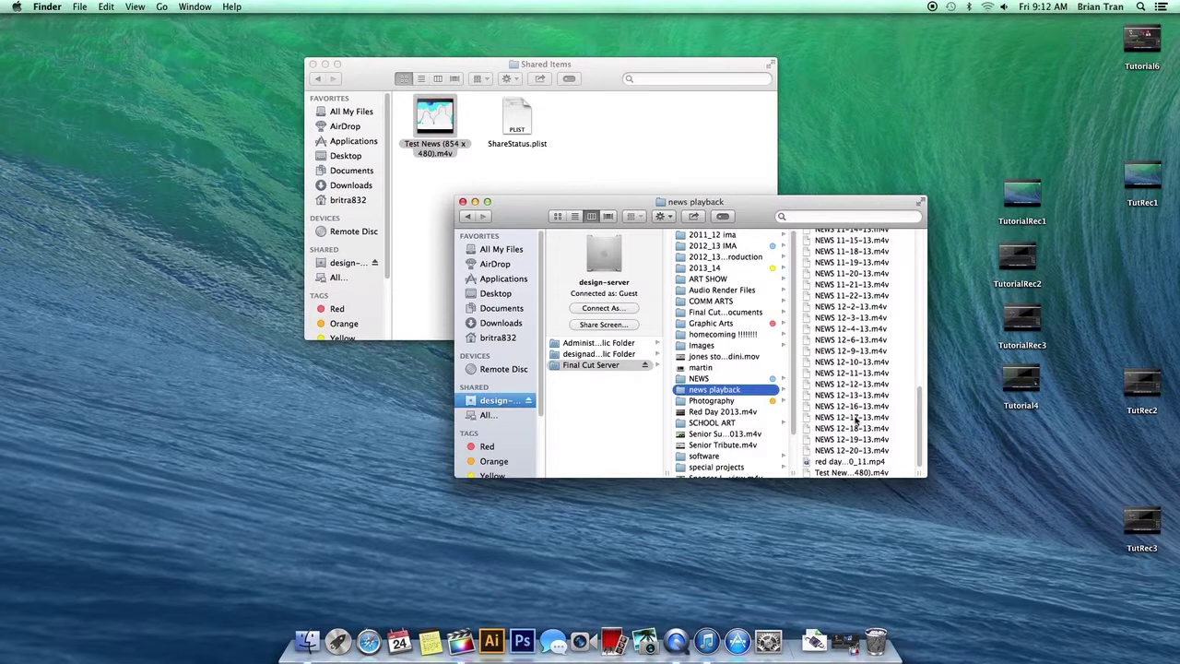
click(852, 472)
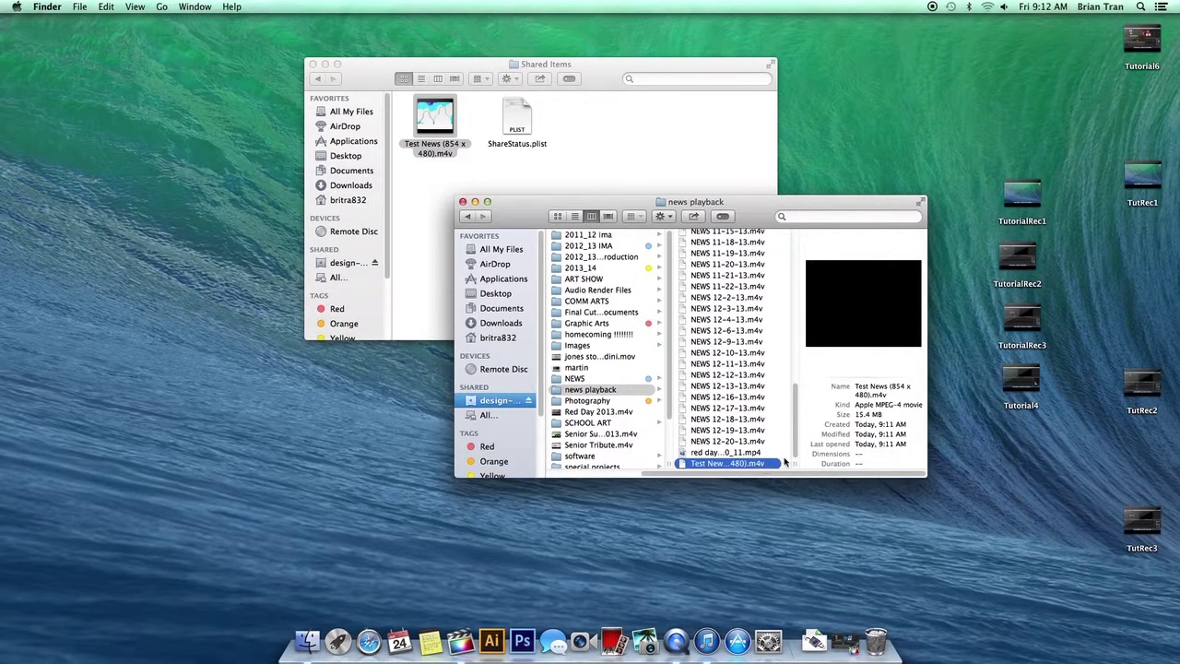
Step: Check the copied movie in a Quick Look preview, close it, and look through the news playback file list
key(space)
drag(486, 467, 705, 477)
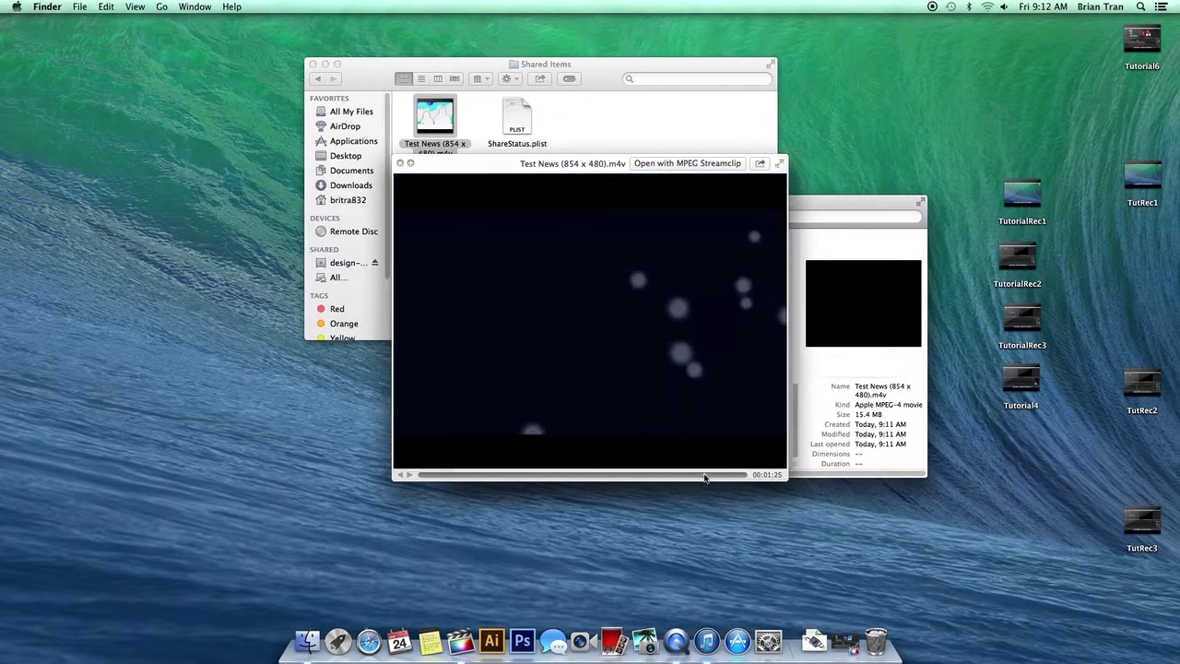
key(space)
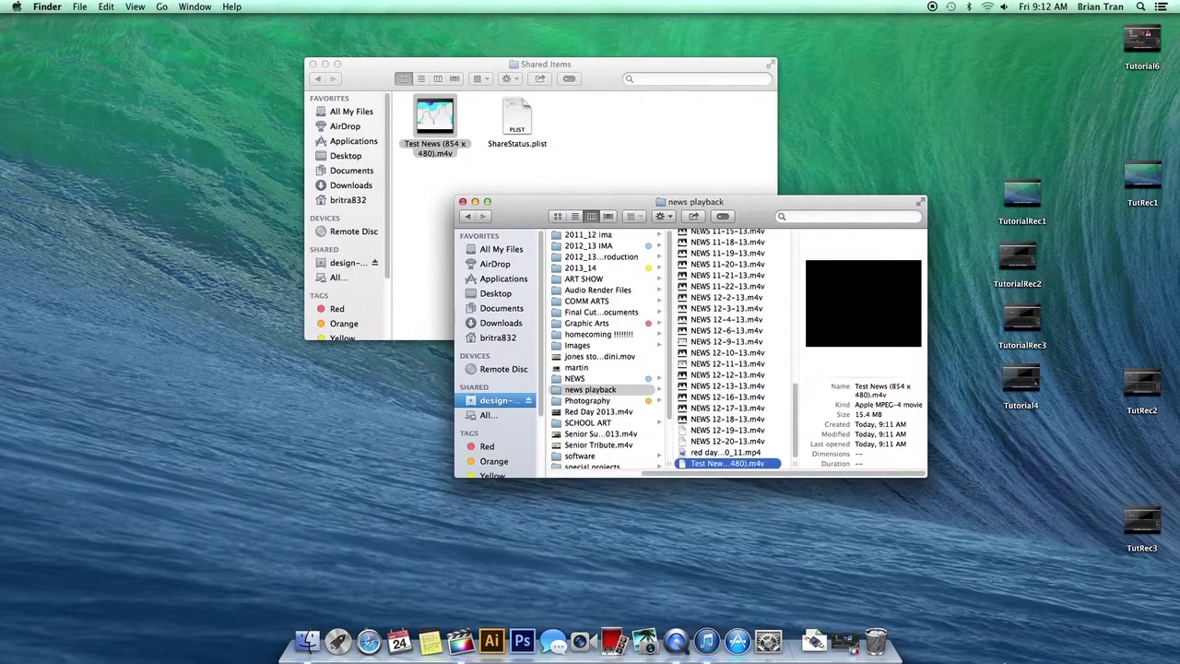
scroll(757, 363, up, 8)
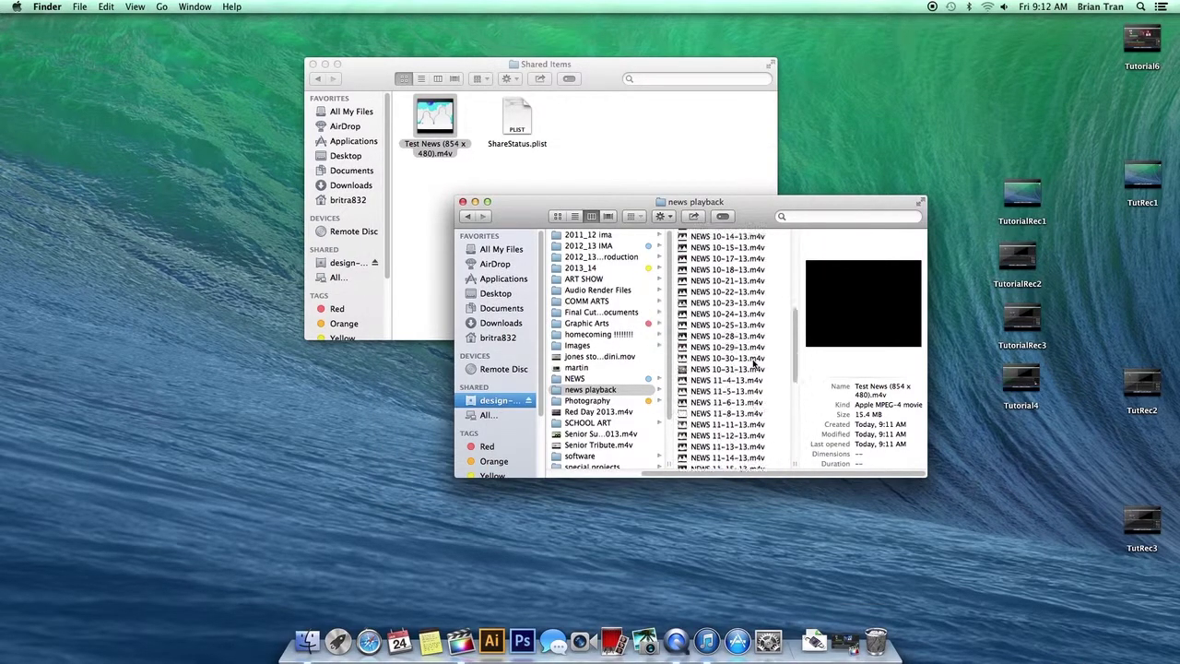
scroll(756, 363, down, 8)
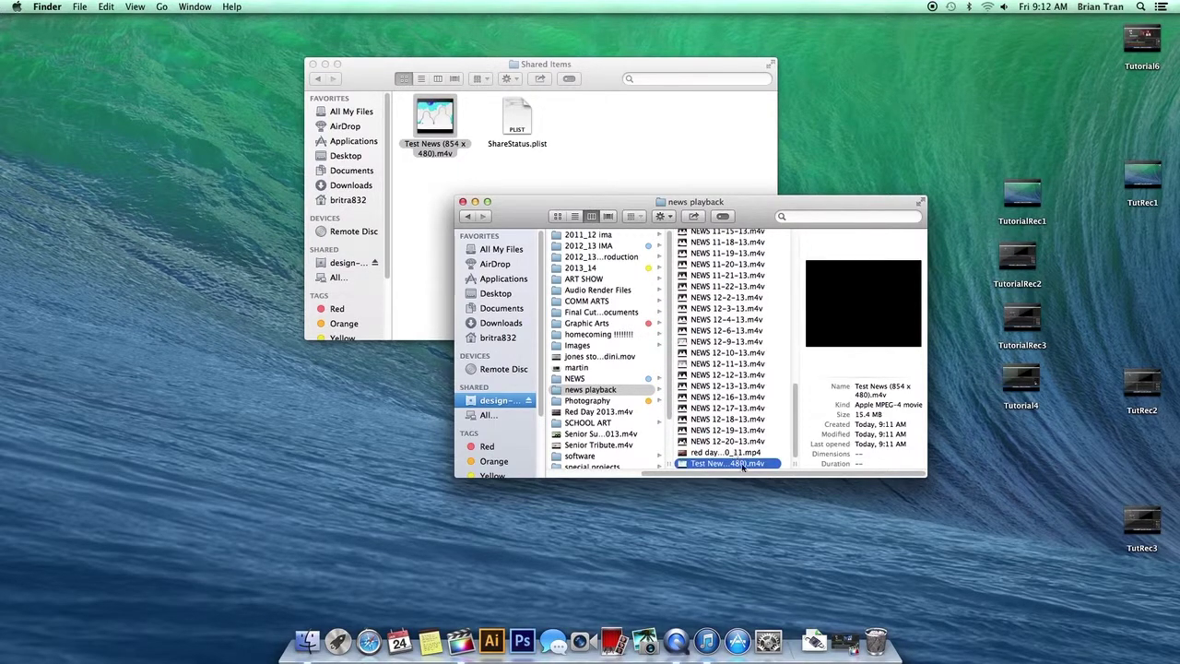
Step: Close both Finder windows, switch back to Final Cut Pro, and move the Test News playhead to 27:02
click(462, 201)
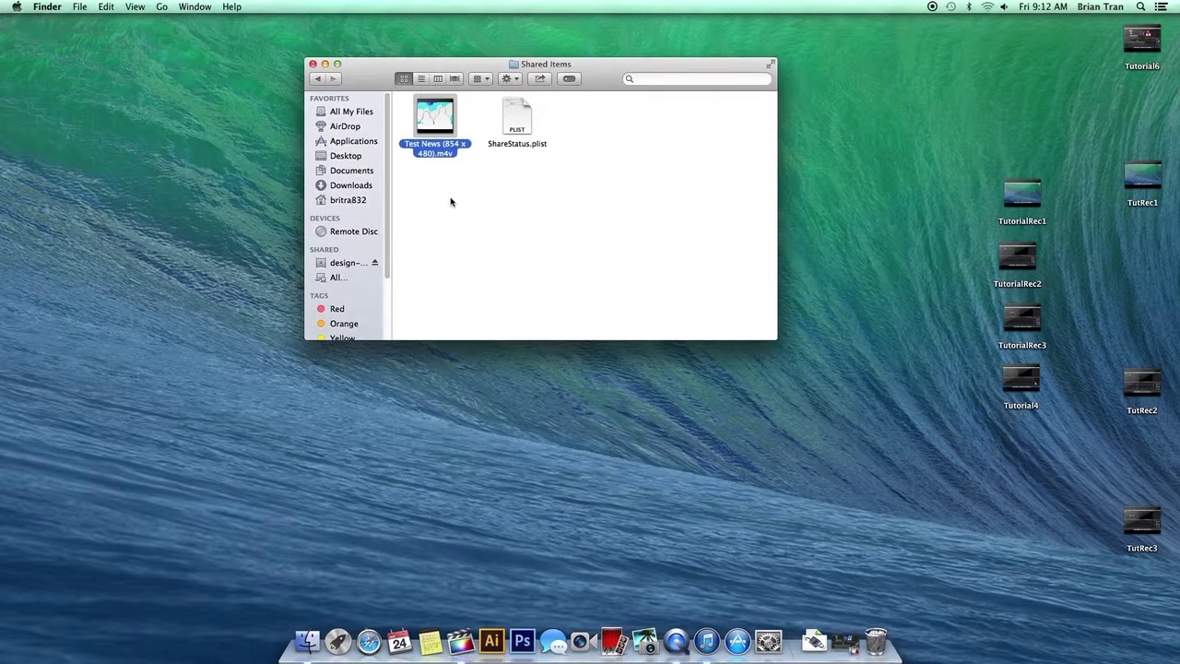
click(451, 177)
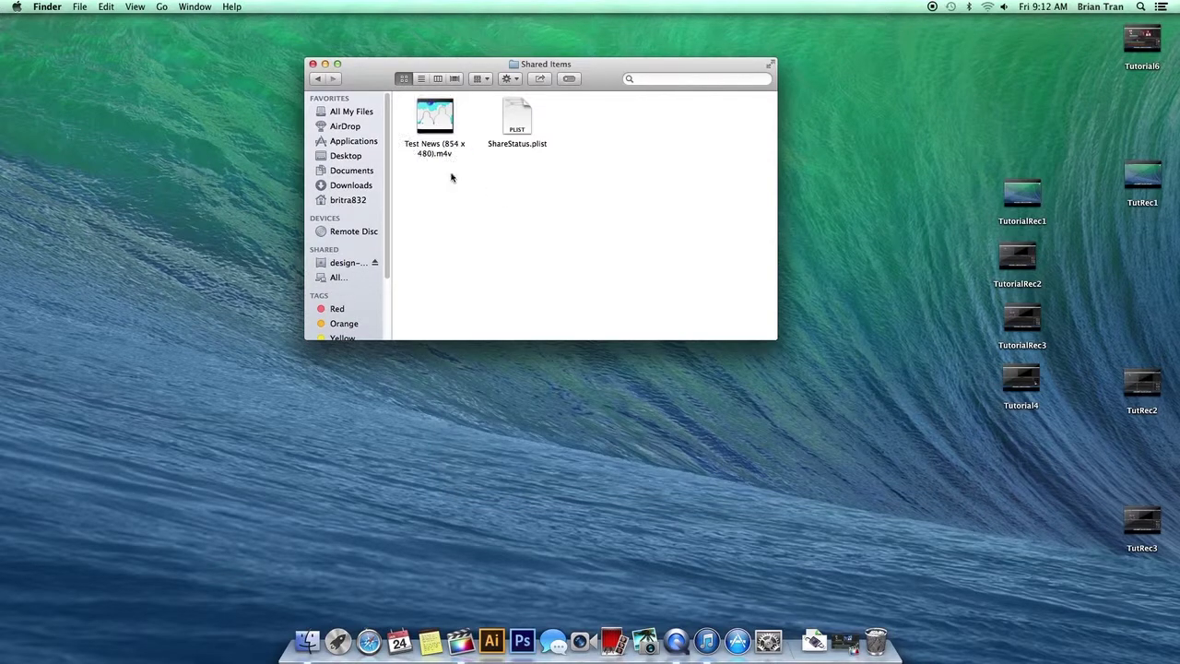
click(312, 65)
drag(325, 111, 651, 460)
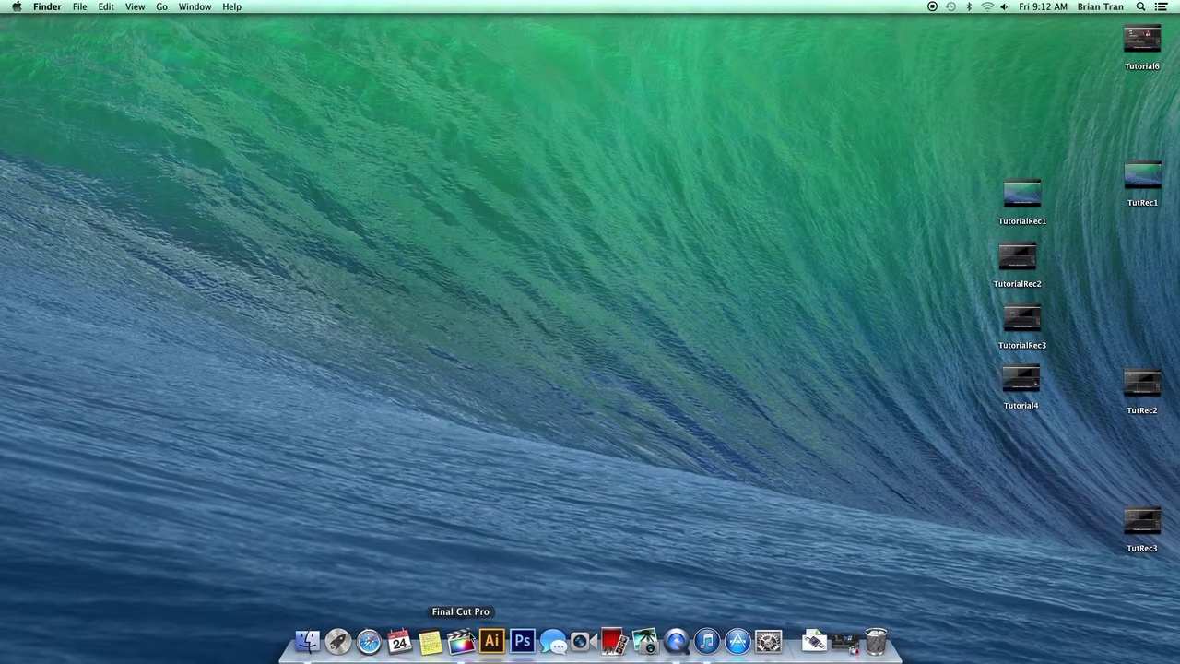
click(461, 641)
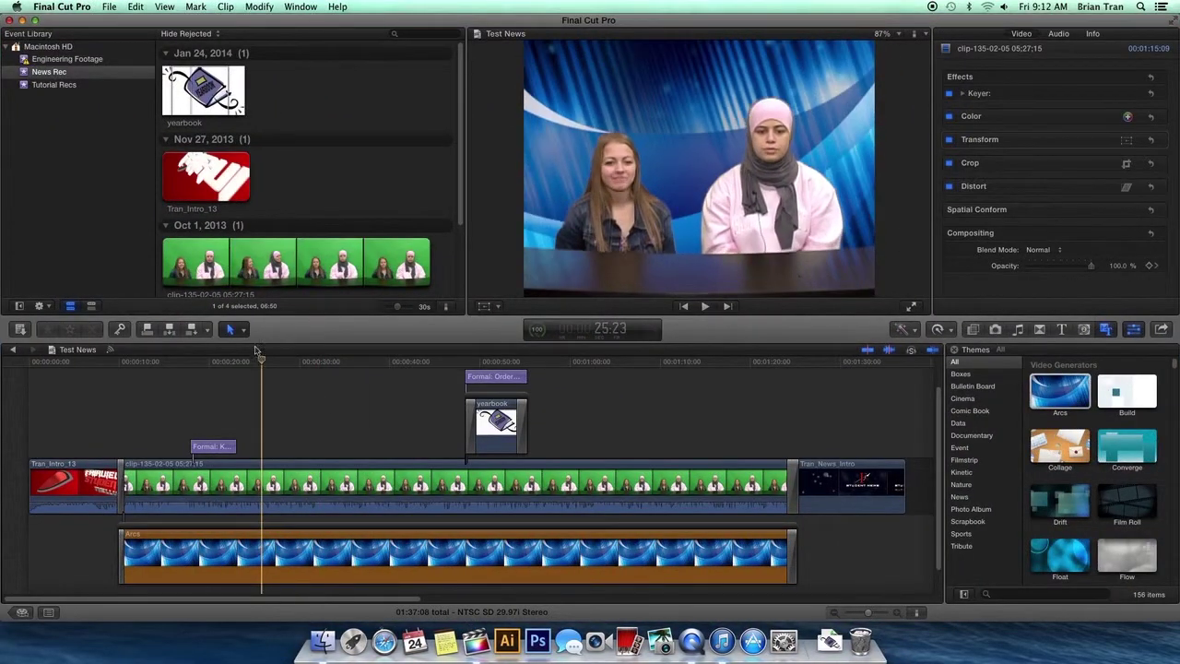
drag(262, 362, 273, 365)
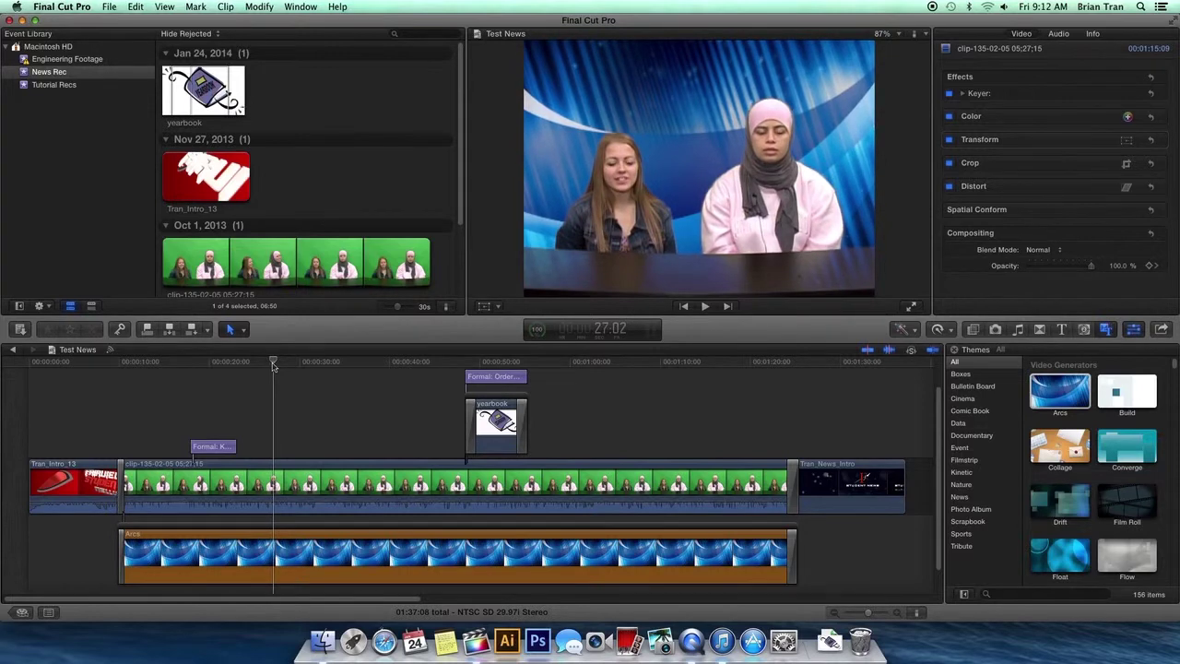
Step: Export the Test News project as an XML file named "I think this is the news" to the Desktop
click(110, 6)
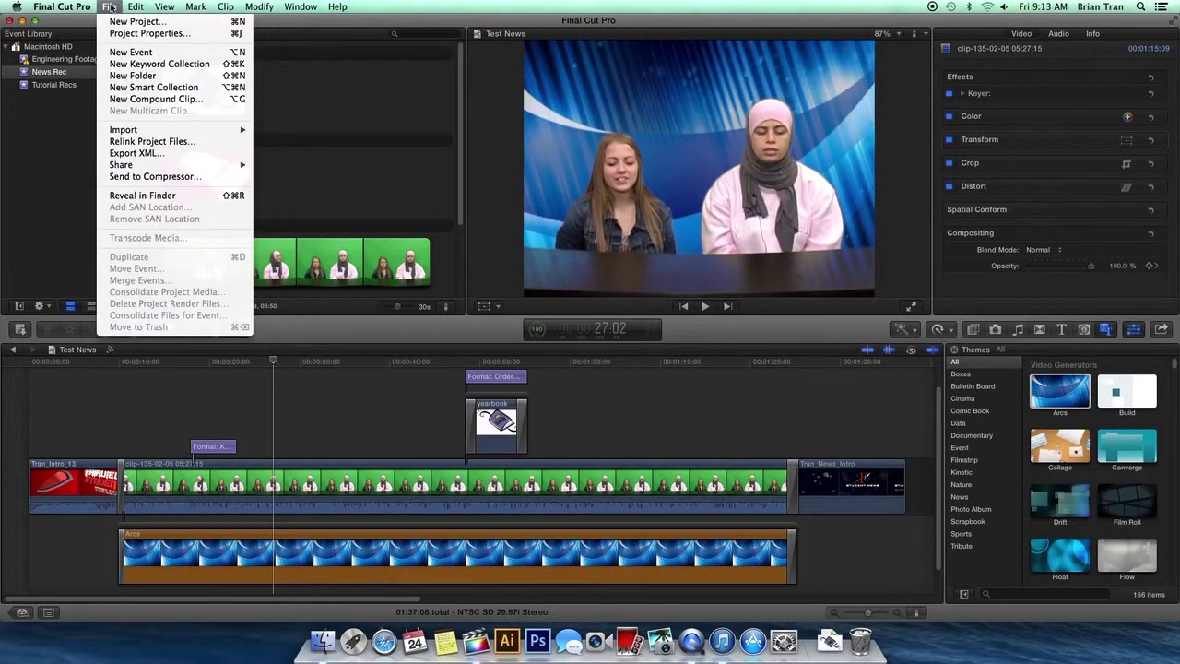
mouse_move(142, 168)
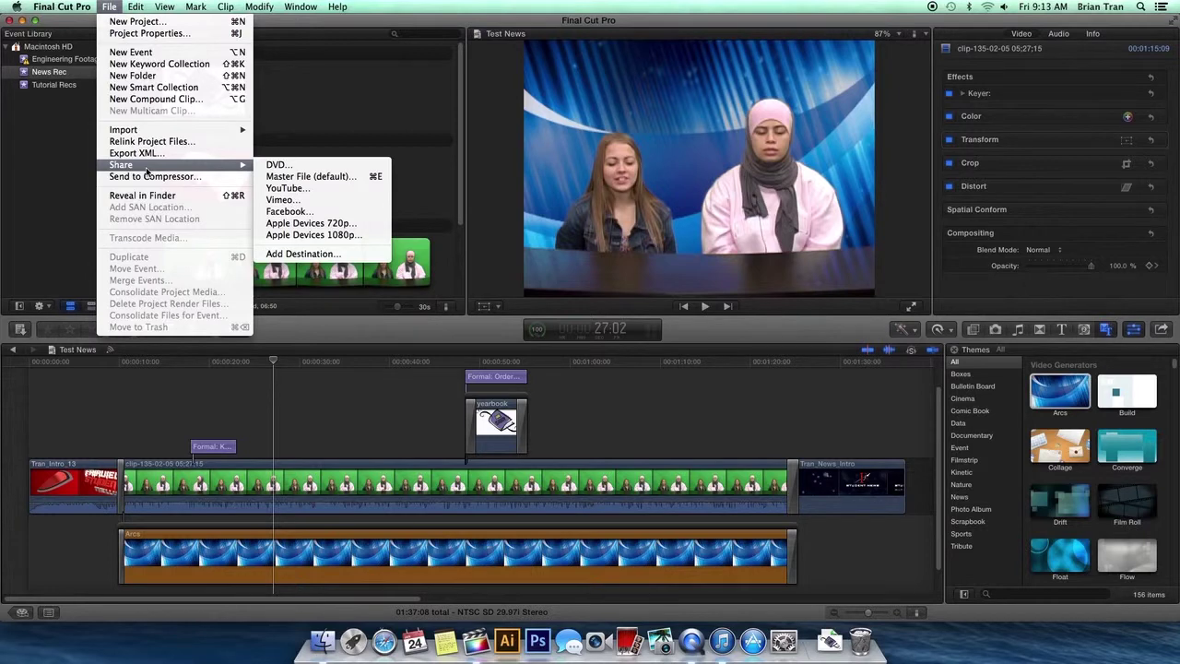
click(148, 154)
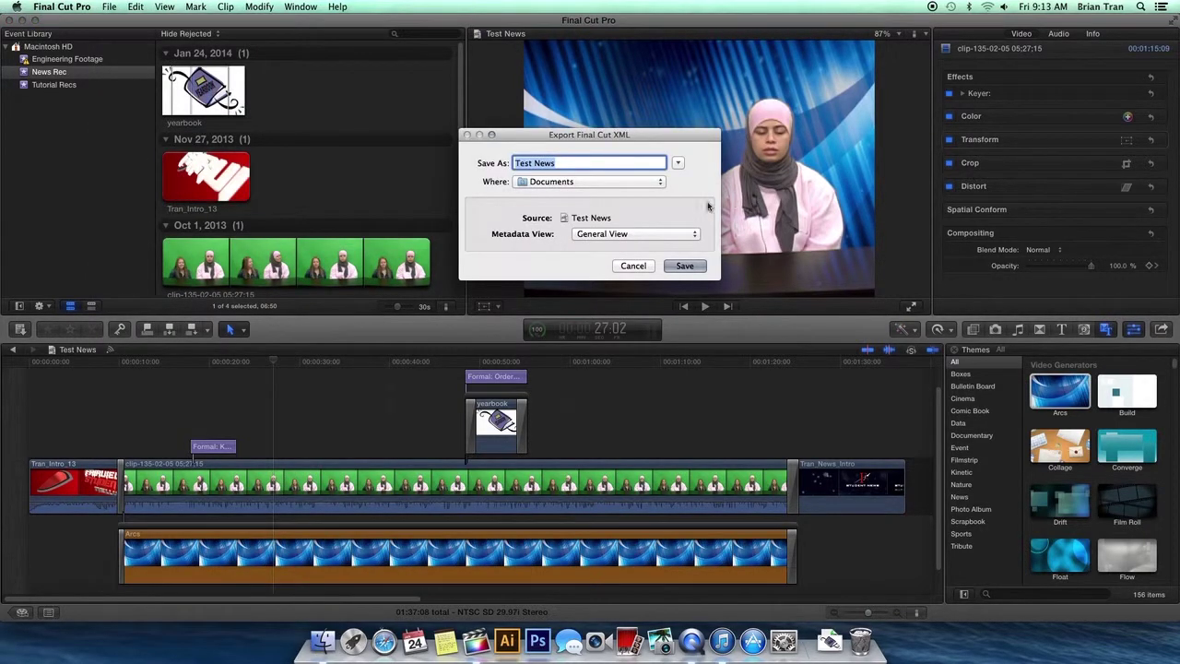
click(631, 184)
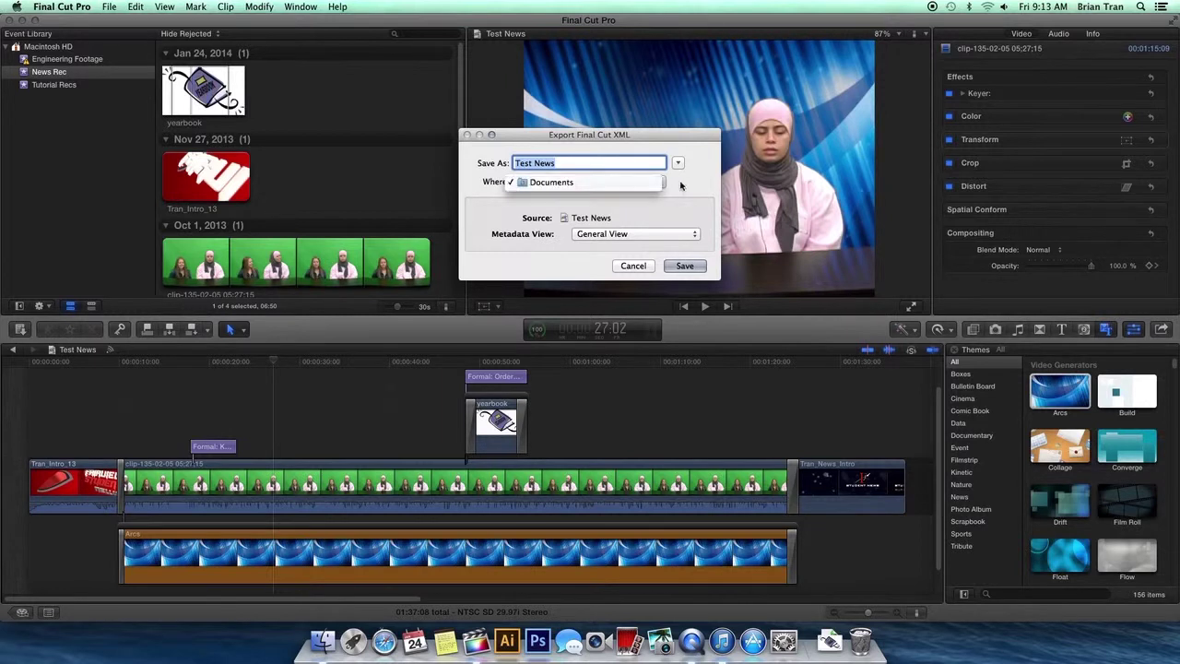
click(628, 188)
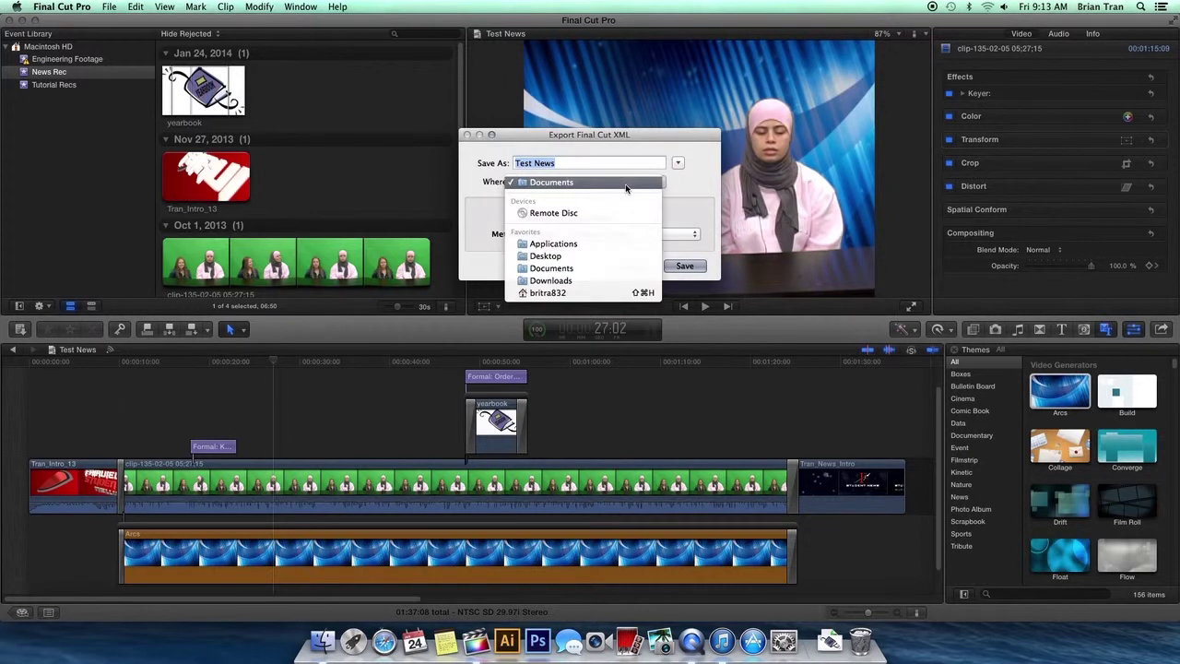
click(578, 256)
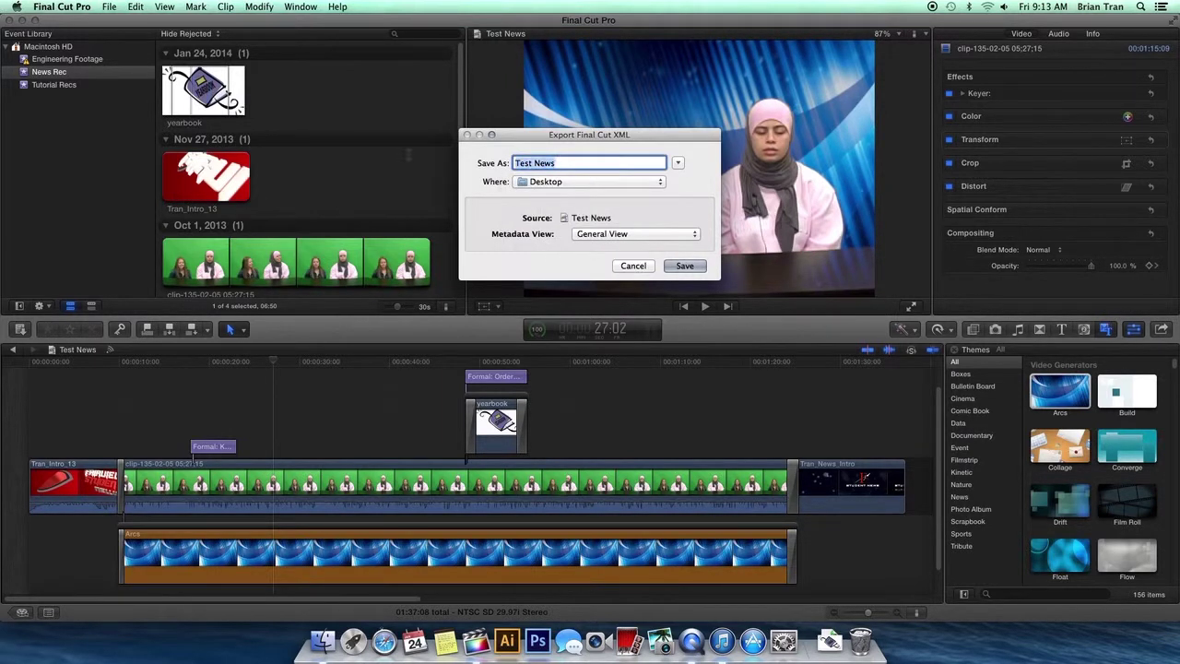
text(I think this is the news)
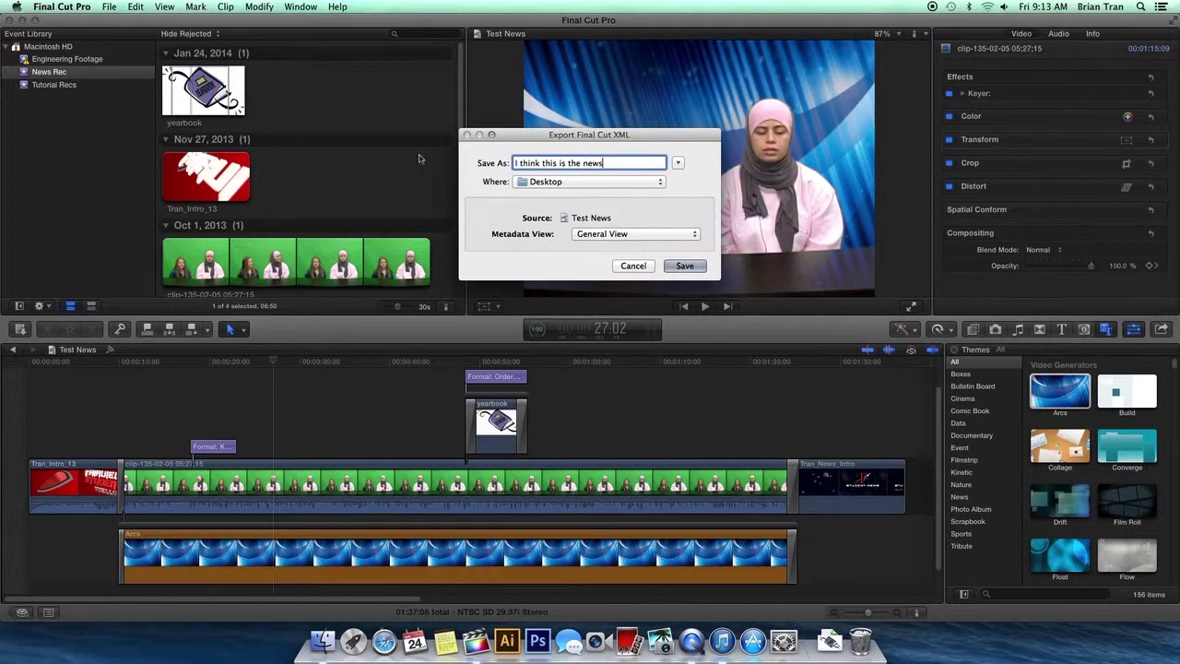
click(689, 269)
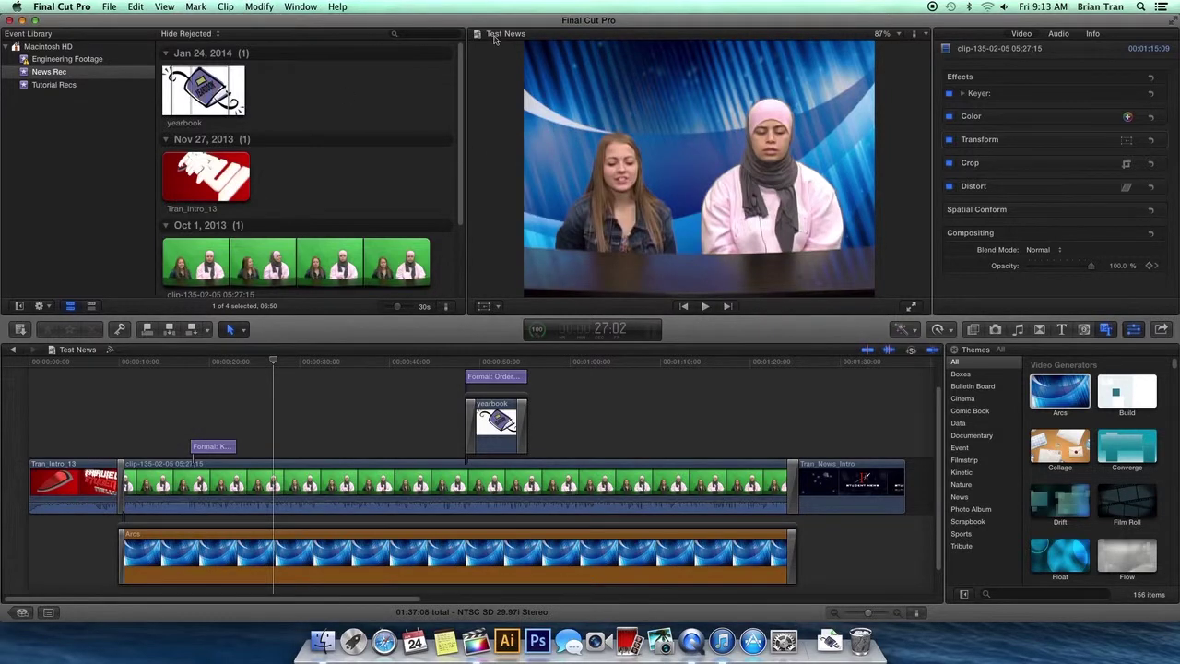
Step: Minimize the Final Cut Pro window and move the exported fcpxml file to an empty area of the desktop
click(24, 20)
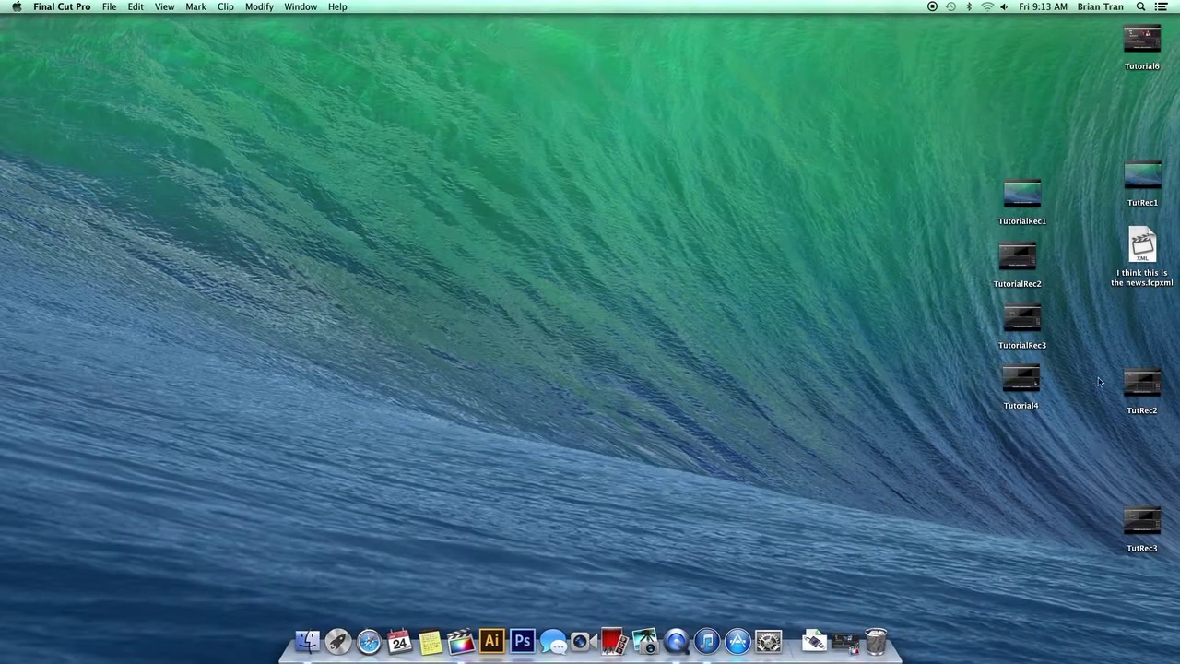
drag(1145, 266, 1044, 277)
drag(1145, 262, 487, 263)
Step: Import the fcpxml file into Final Cut Pro by opening it, and compare the imported project's timeline with the original Test News timeline
double_click(489, 265)
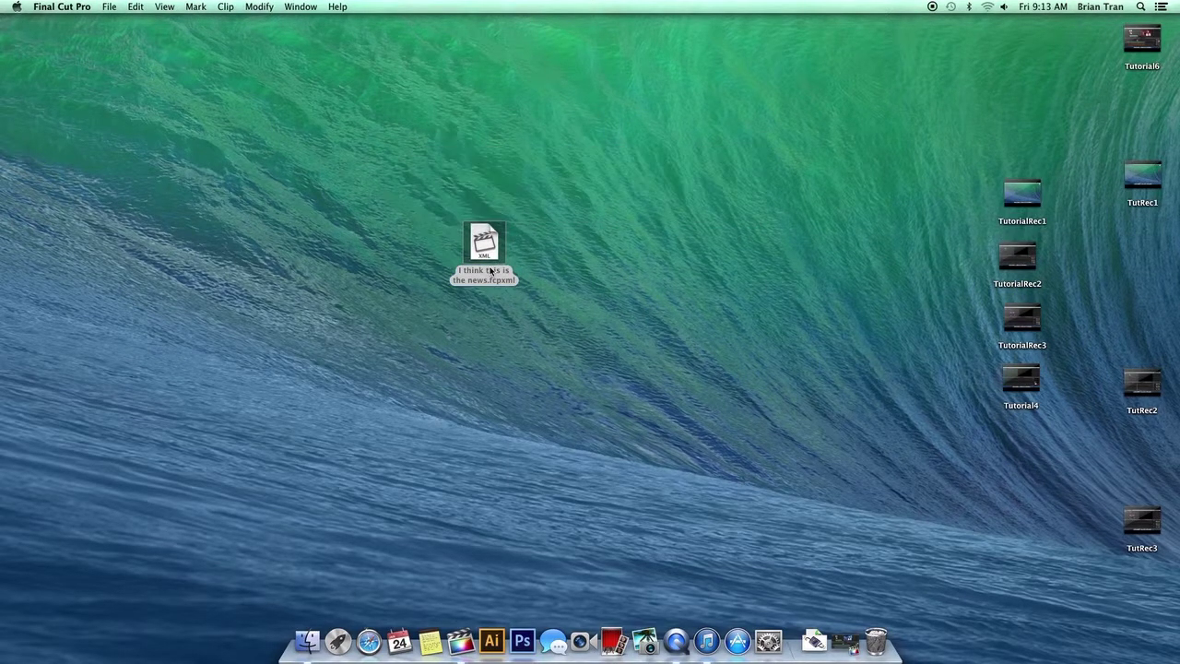
drag(526, 322, 325, 475)
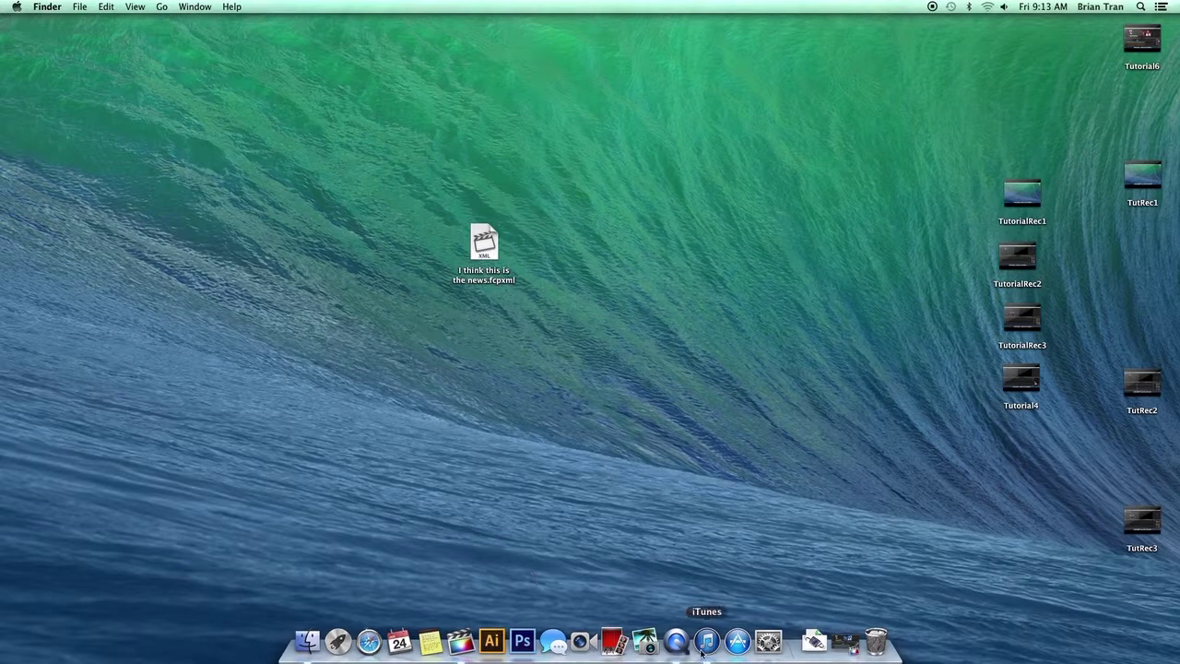
click(460, 641)
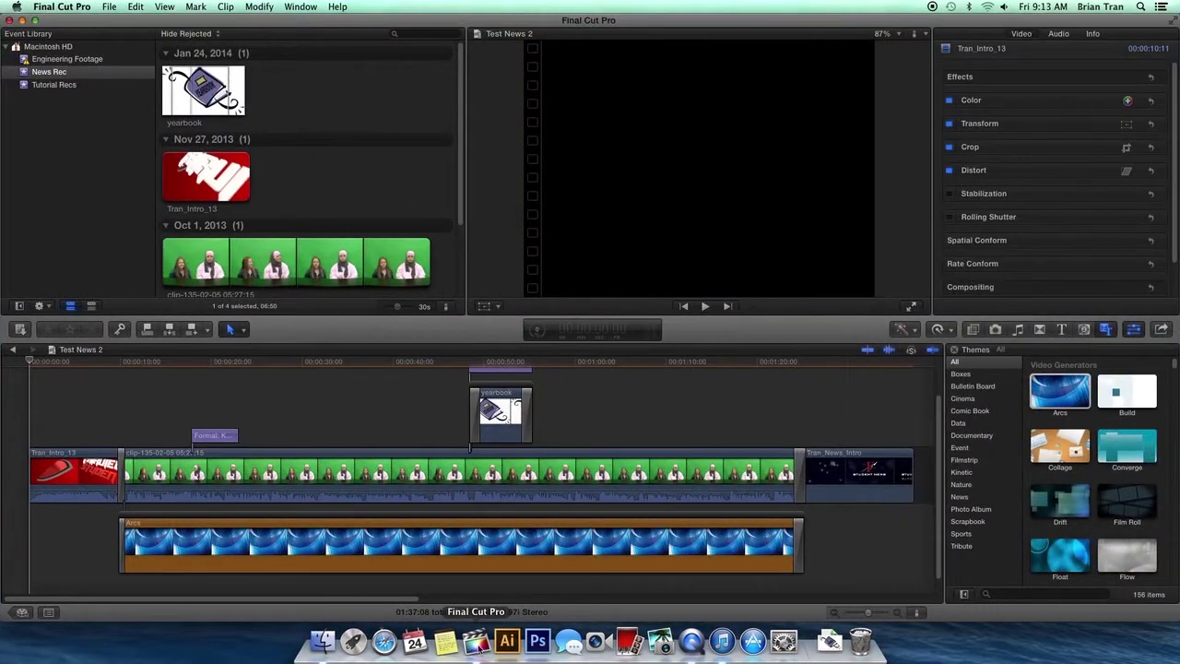
click(186, 106)
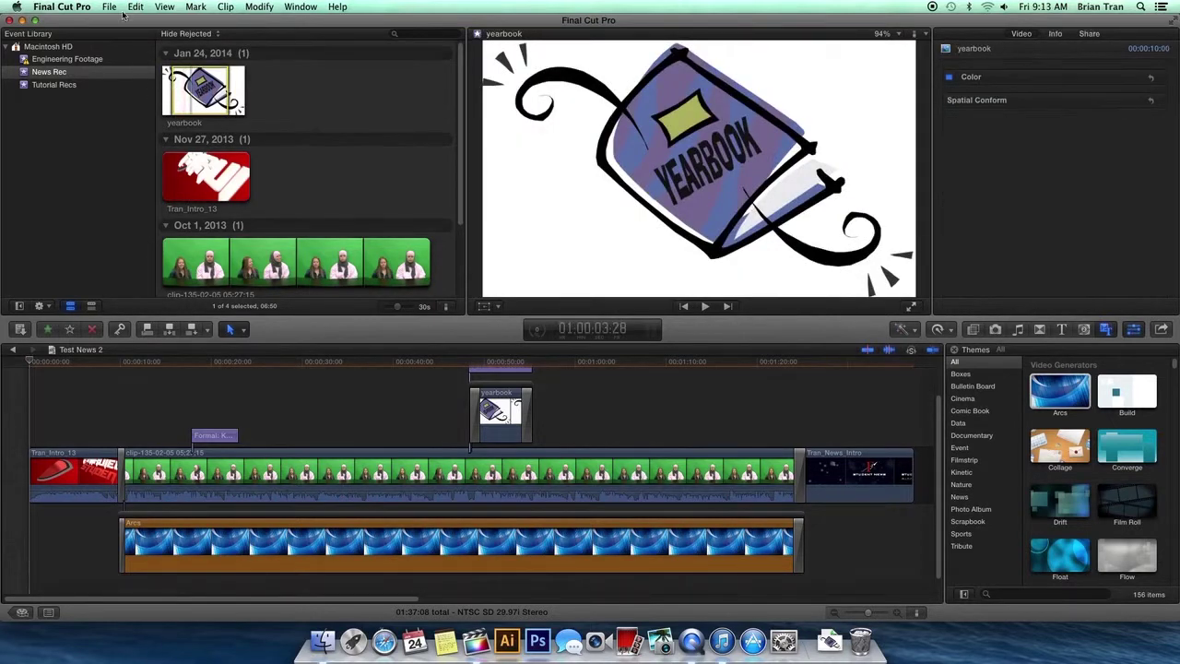
click(14, 349)
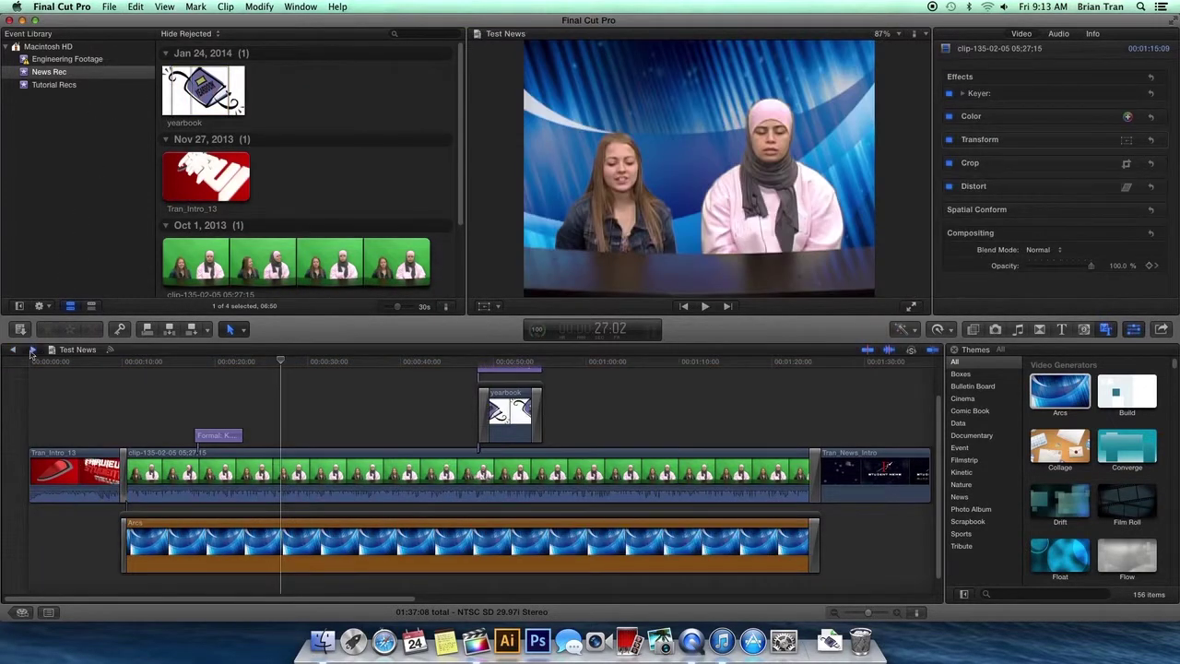
click(33, 350)
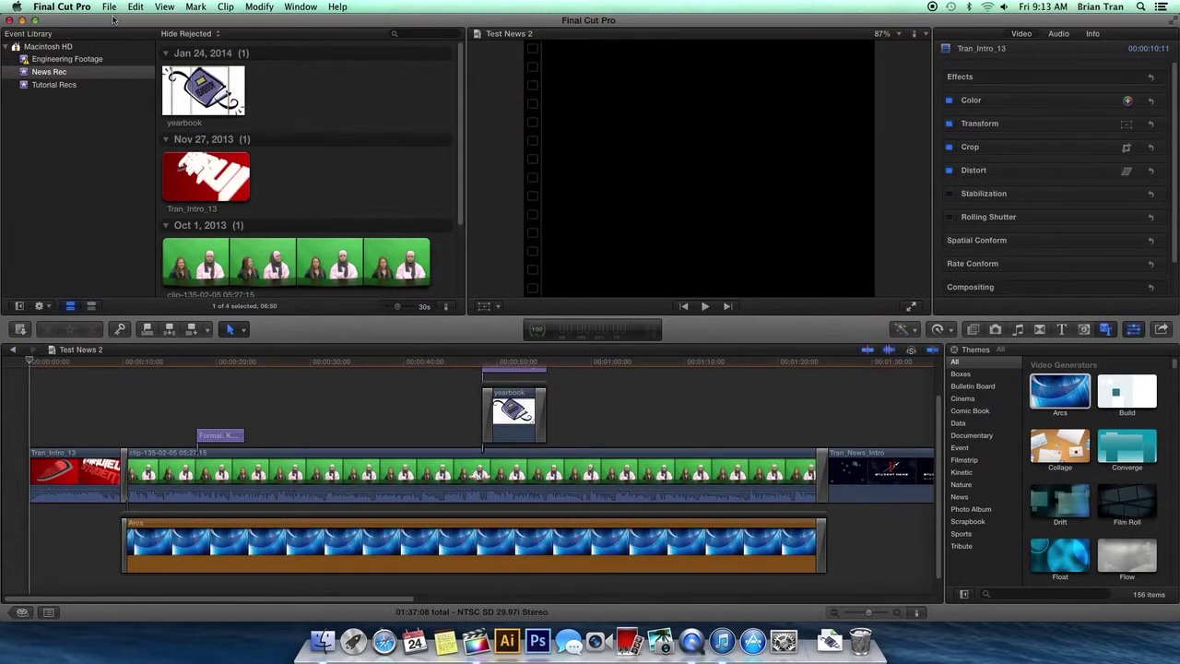
Step: Share the imported project as Apple Devices 720p with the default settings, then check its progress in Background Tasks and close that window
click(109, 6)
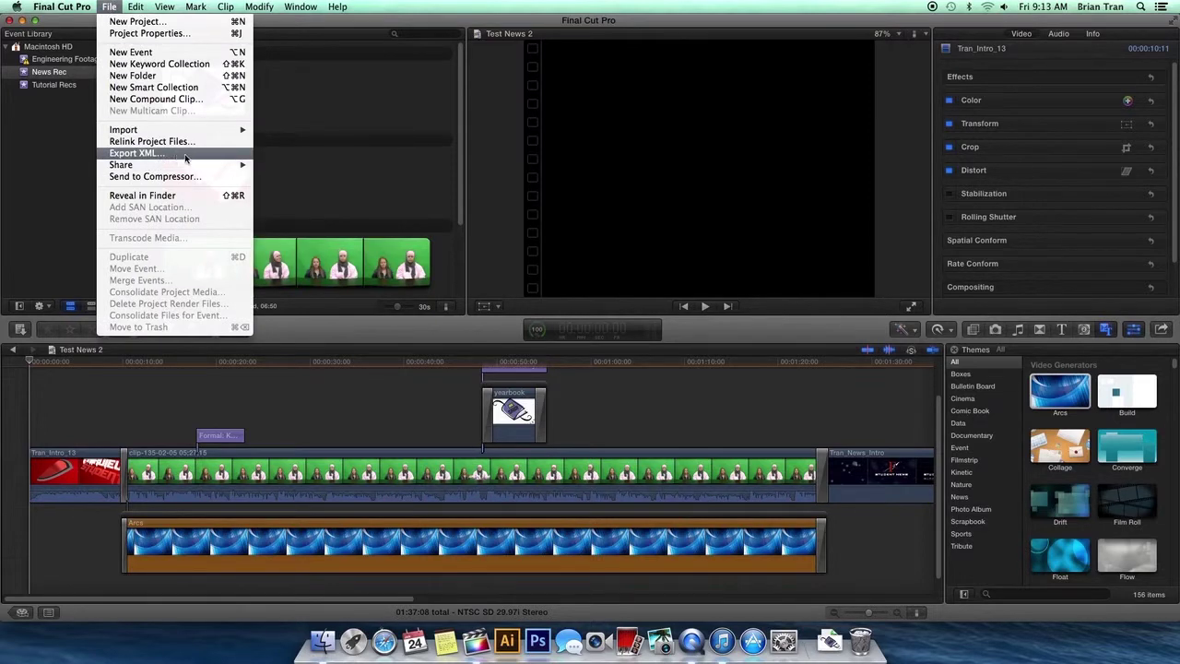
mouse_move(189, 164)
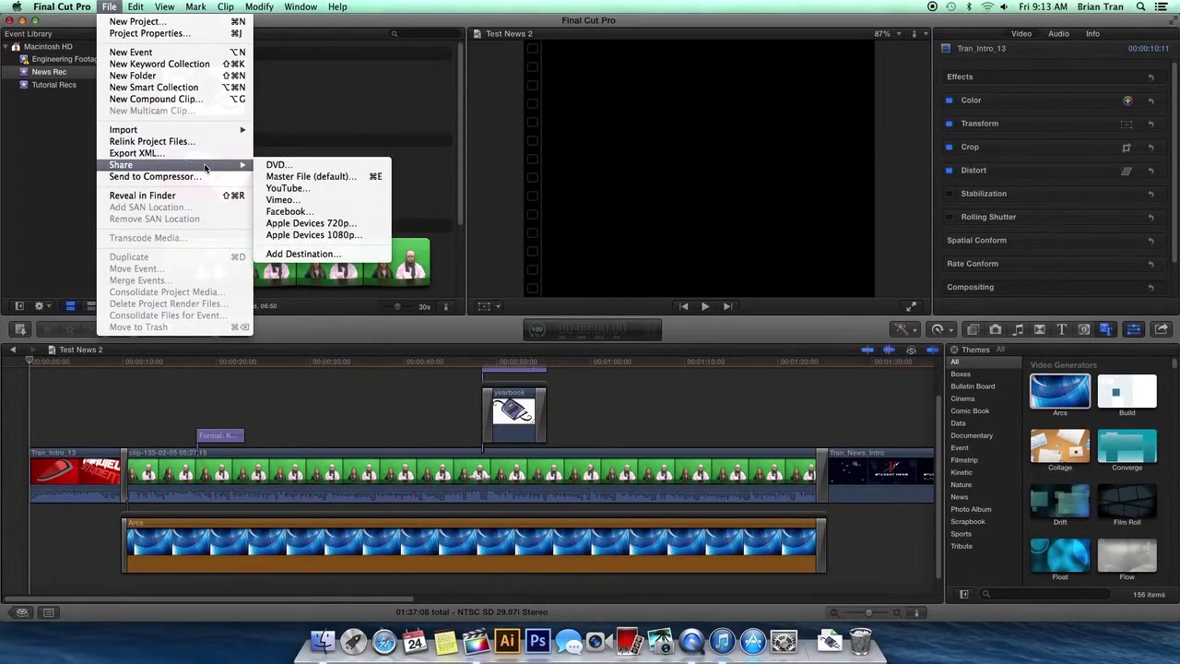
click(362, 224)
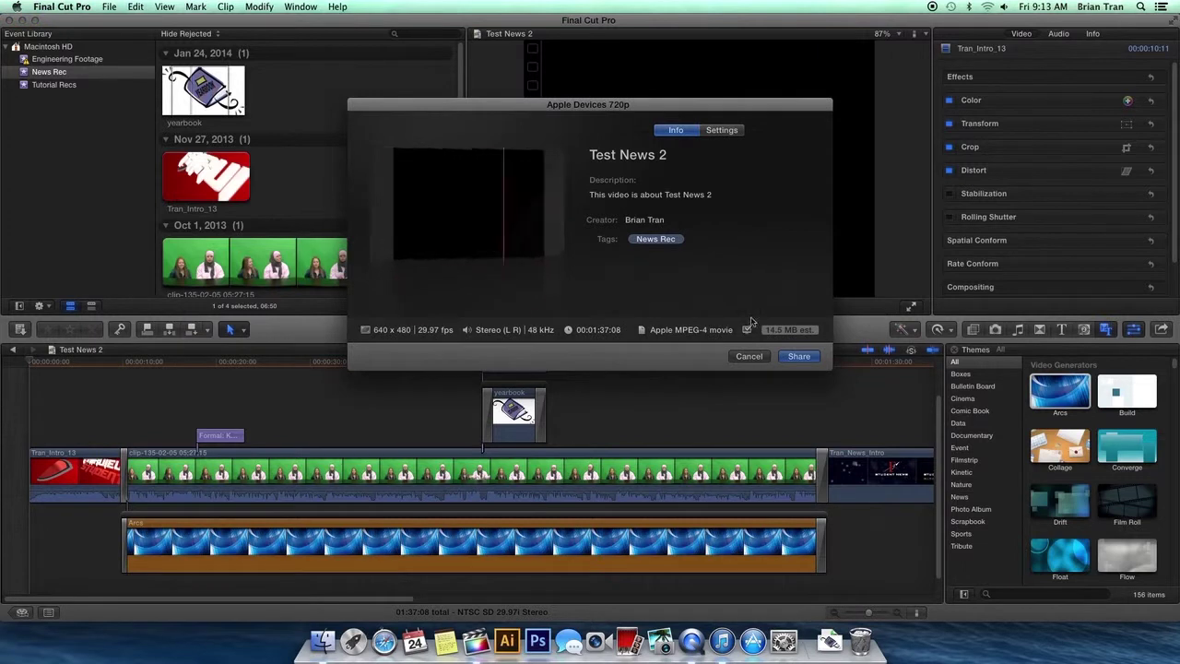
click(798, 356)
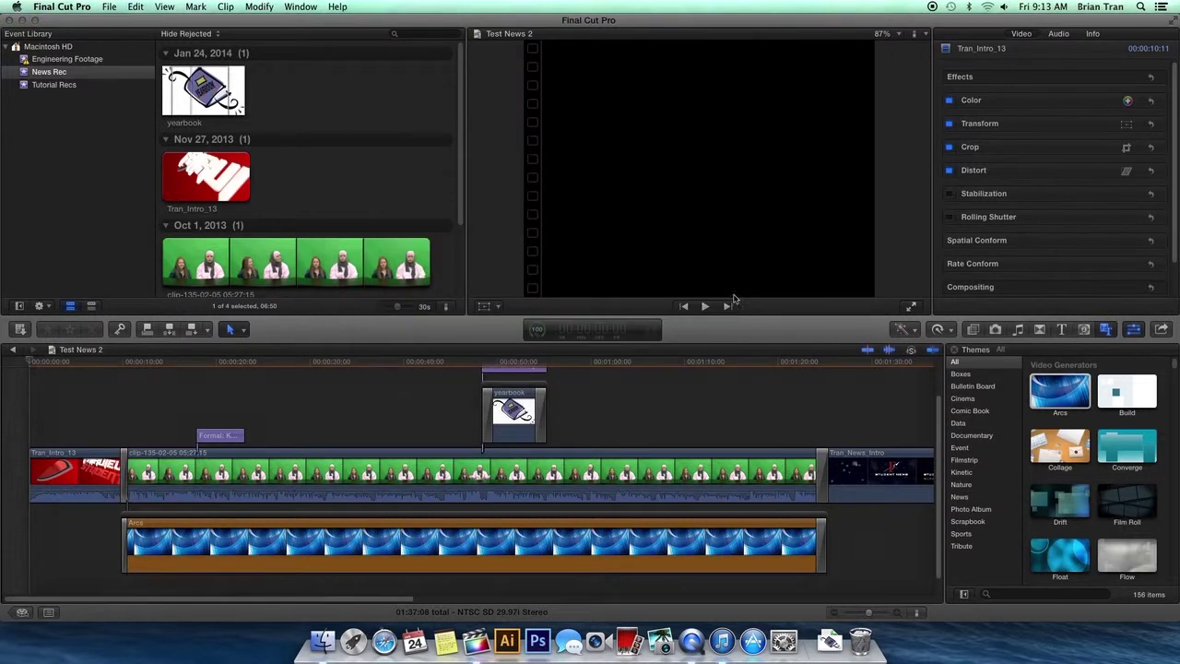
click(537, 330)
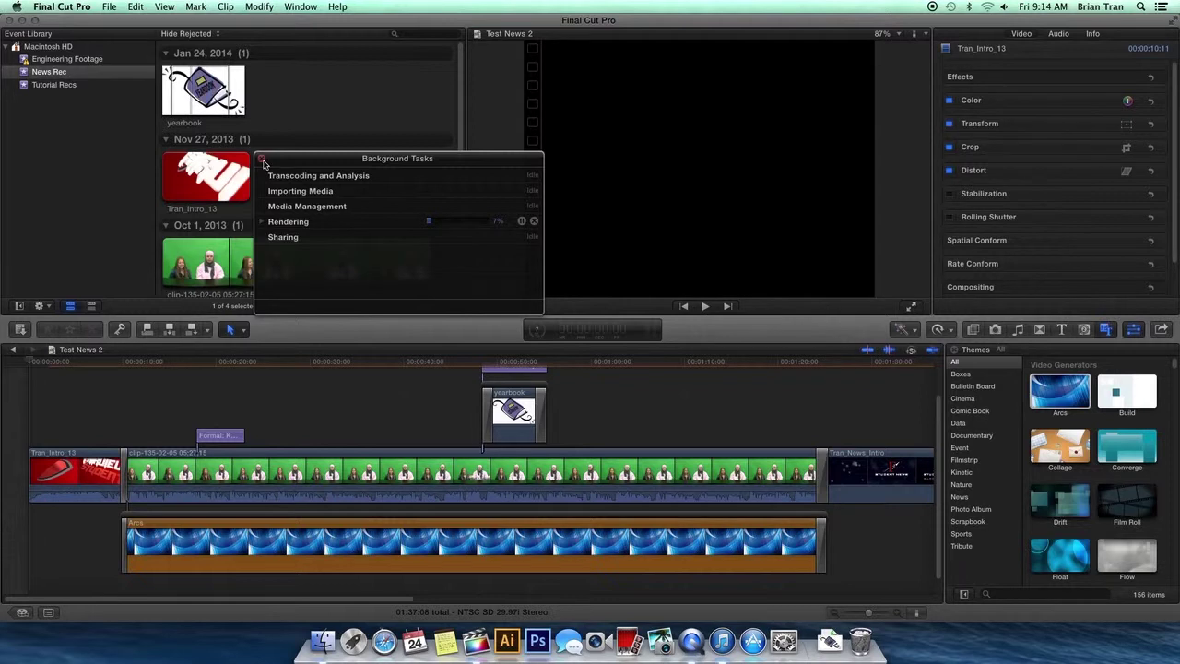
click(262, 160)
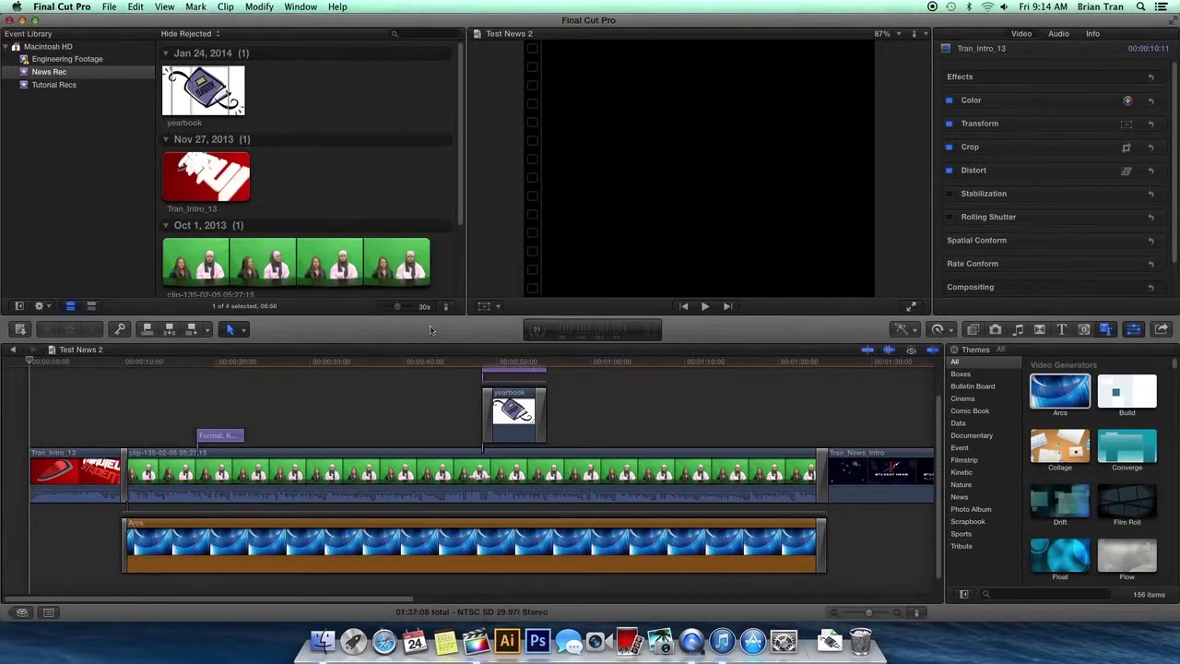